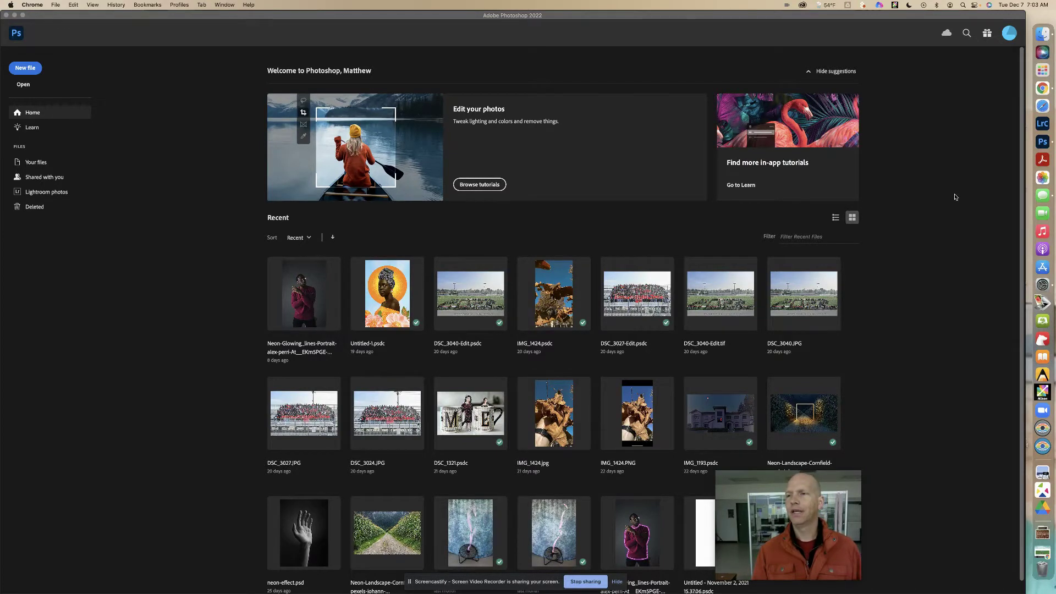
Switch to Photoshop and browse the photo editing tutorials from the home screen.
right_click(1042, 144)
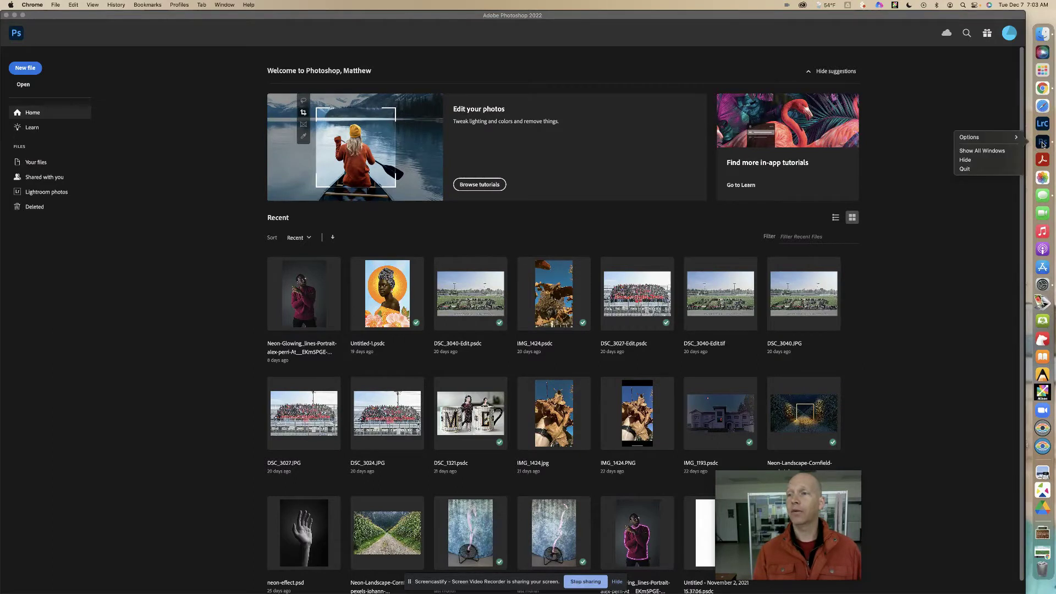
click(921, 87)
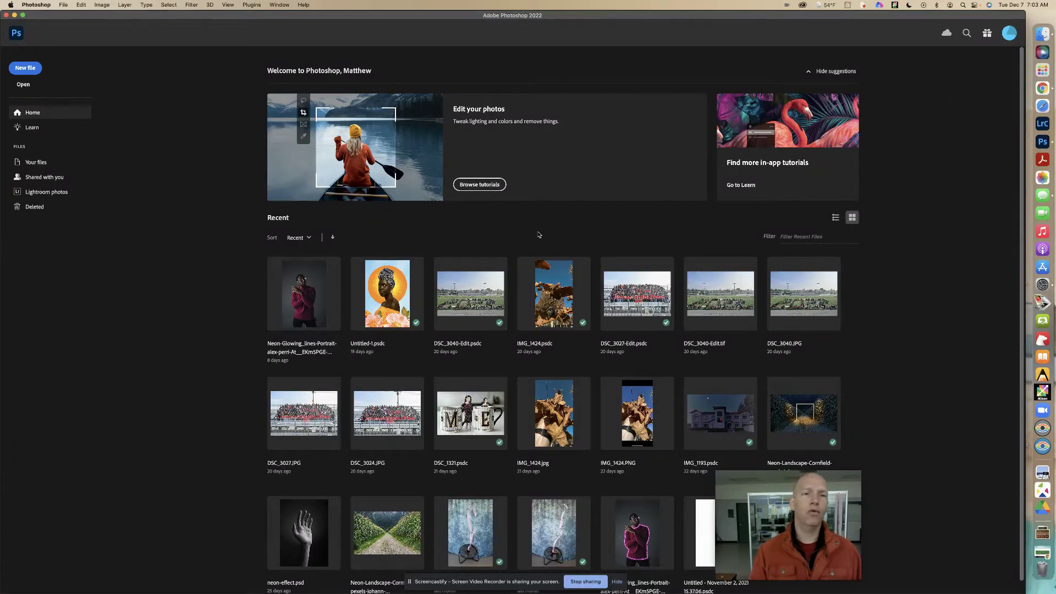
click(481, 185)
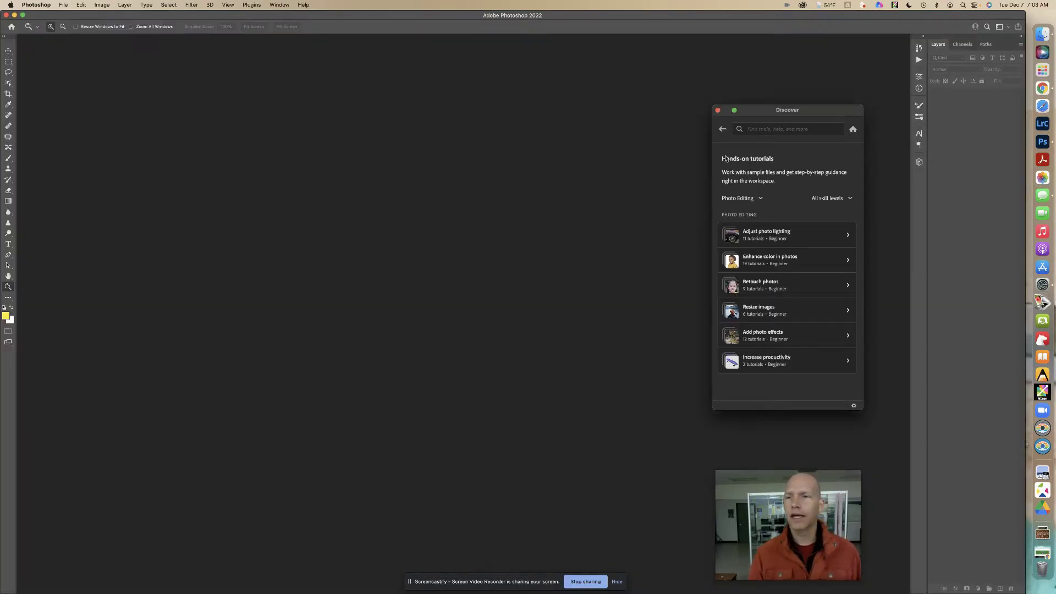
Show all hands-on tutorial categories and start the "Get to know the app" tutorial from the Orientation set.
click(740, 199)
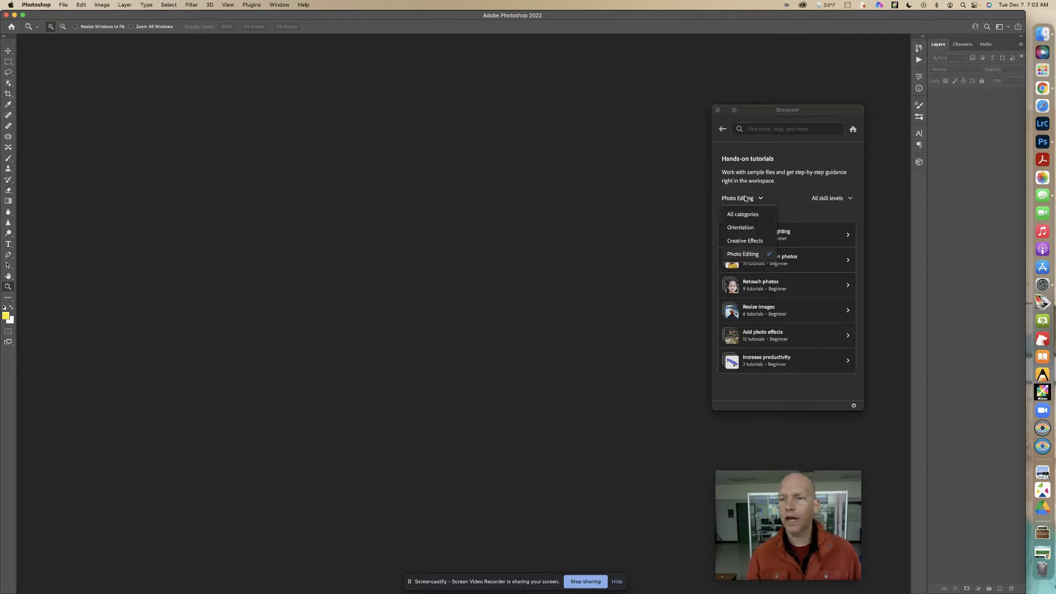
click(743, 216)
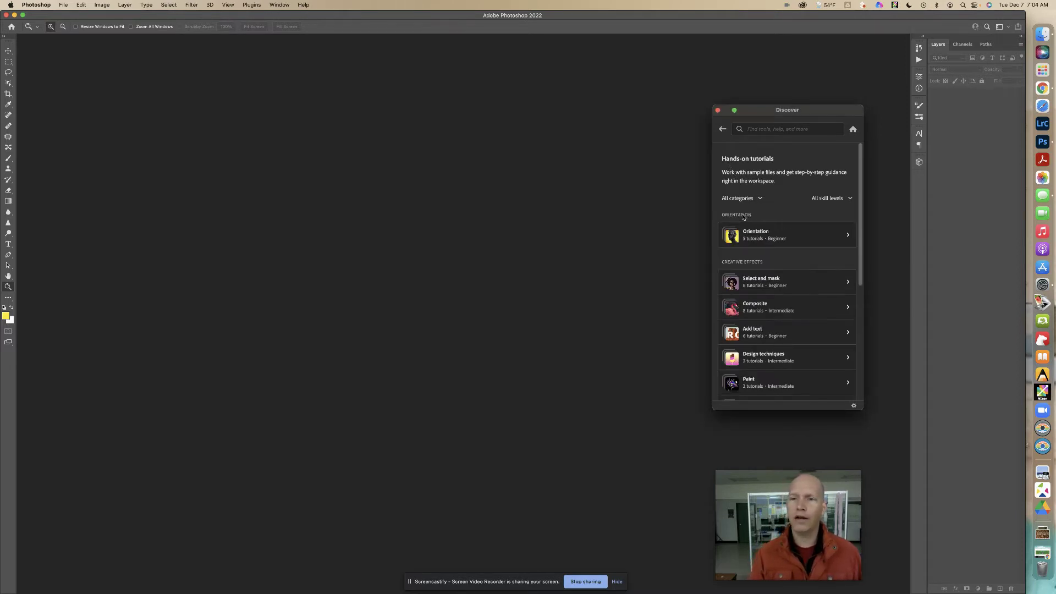
click(847, 236)
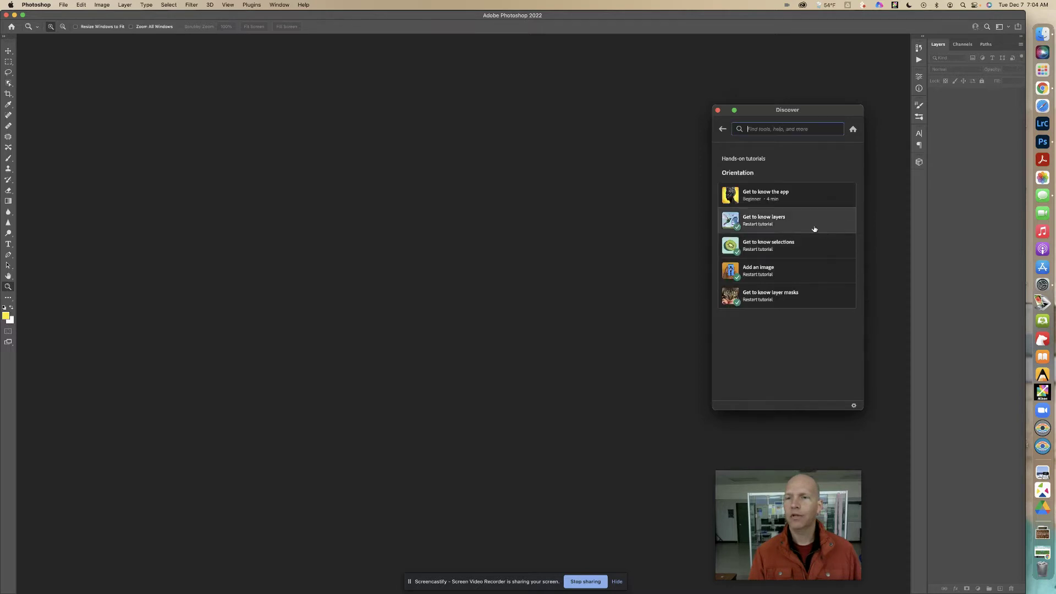
click(786, 200)
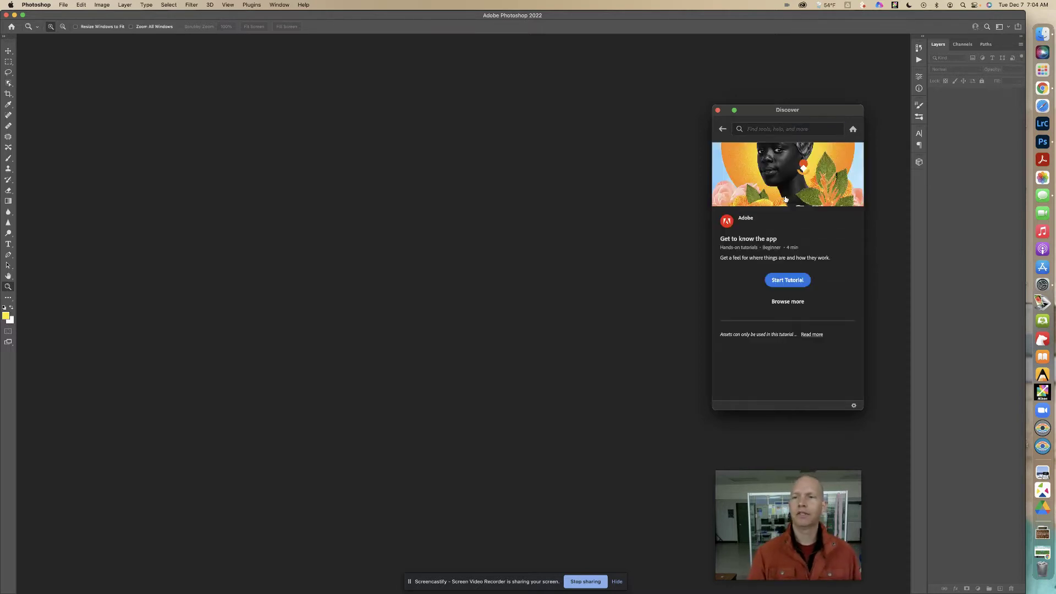
click(787, 281)
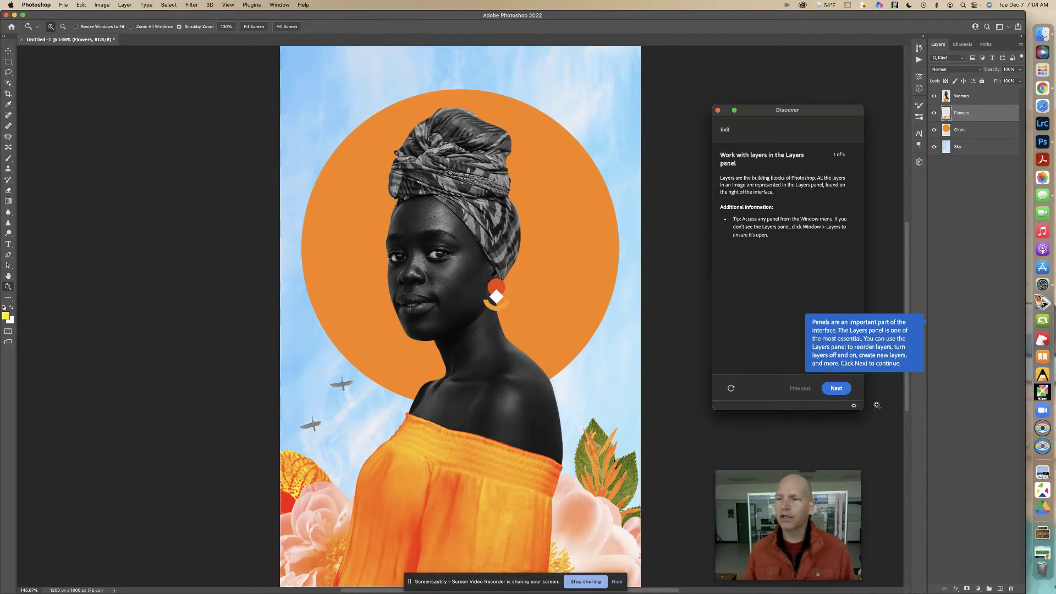
Advance the tutorial and reorder the layers so that Flowers sits above Woman, in front of the figure.
click(836, 388)
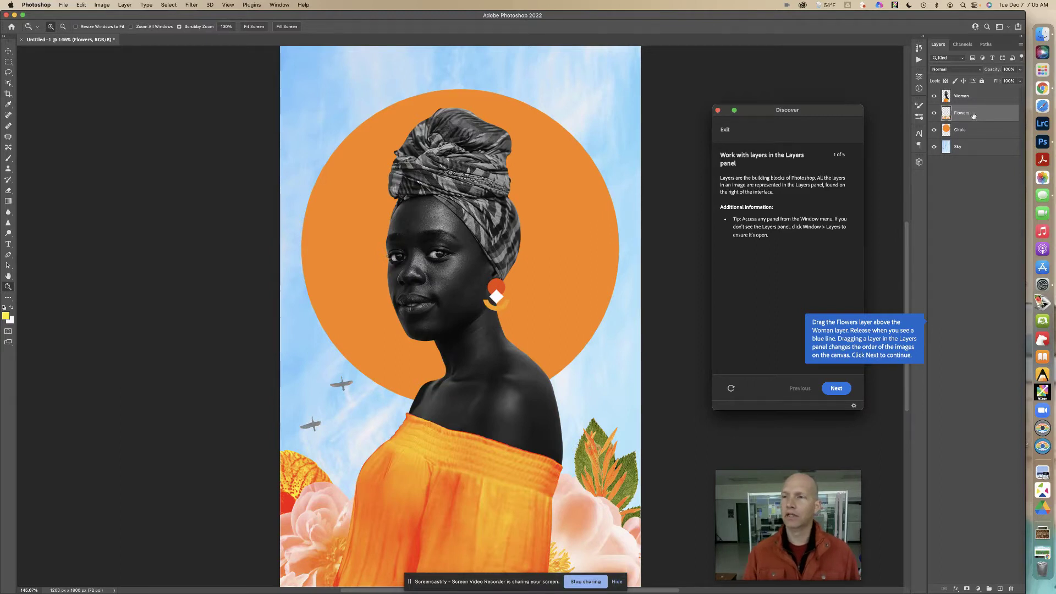
click(972, 116)
drag(973, 116, 975, 93)
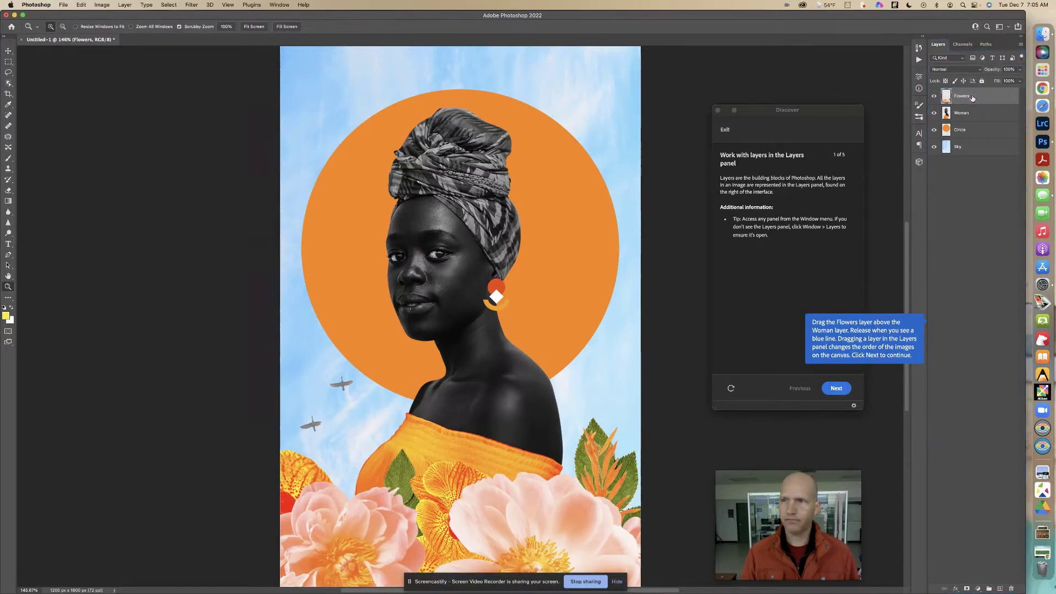
mouse_move(974, 93)
mouse_down()
mouse_move(973, 116)
mouse_move(976, 97)
mouse_up()
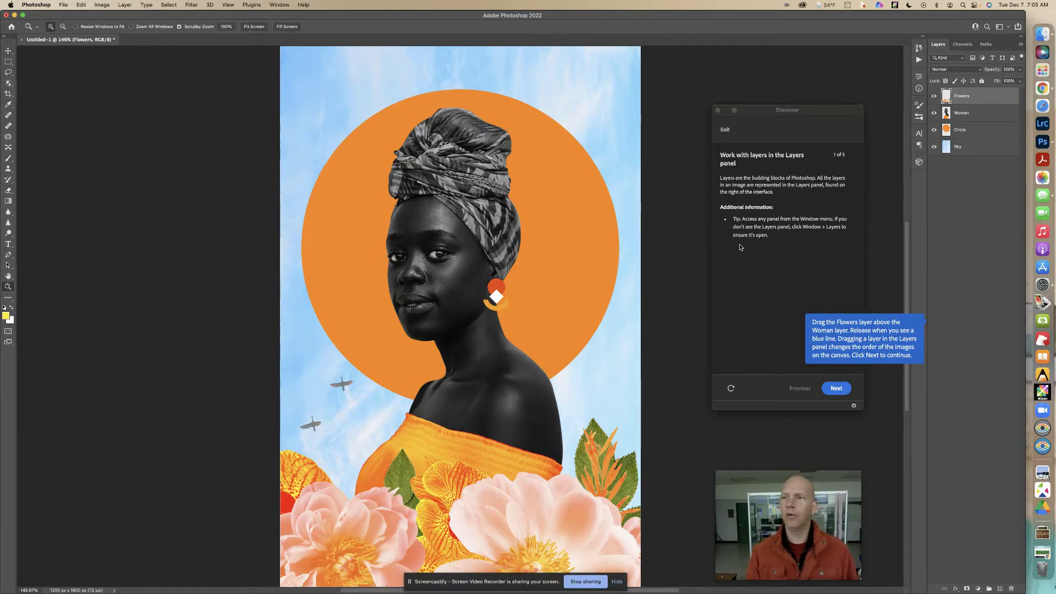
drag(966, 97, 963, 122)
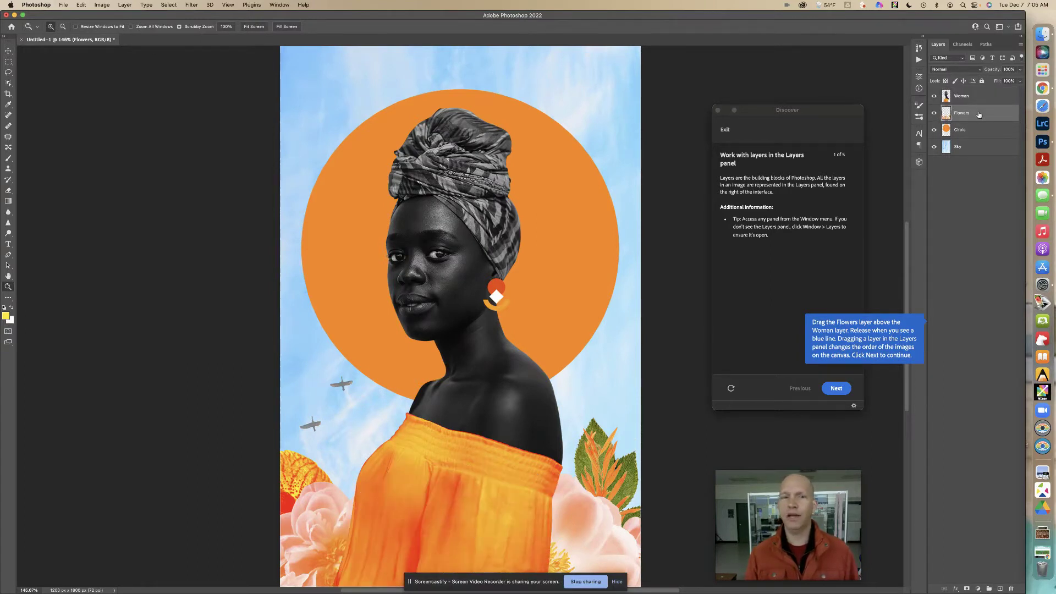
drag(979, 114, 978, 94)
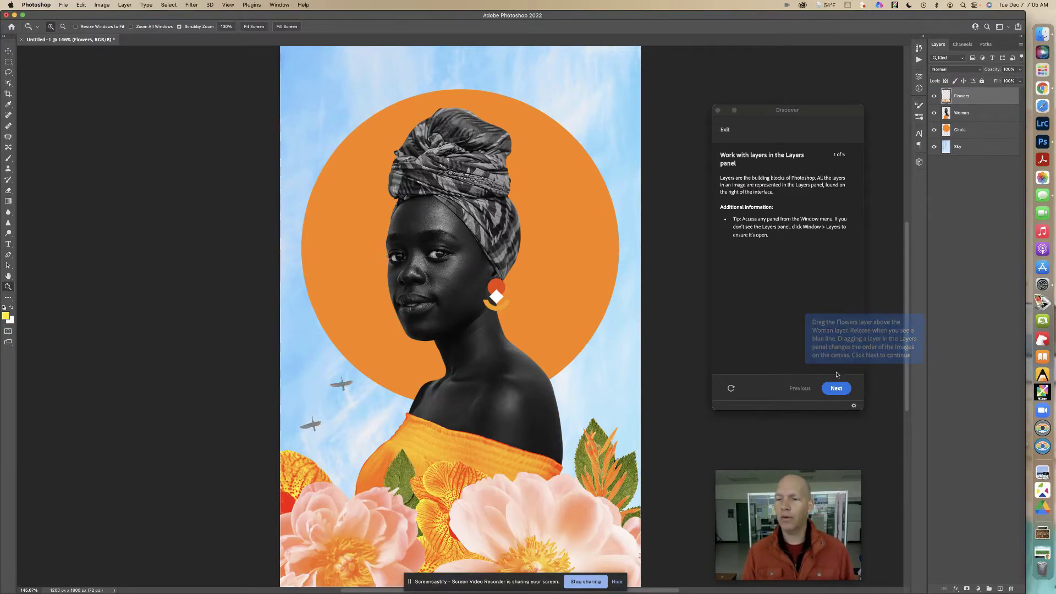
Advance to the layer visibility instruction and toggle the Woman layer off and on, leaving it hidden.
click(837, 389)
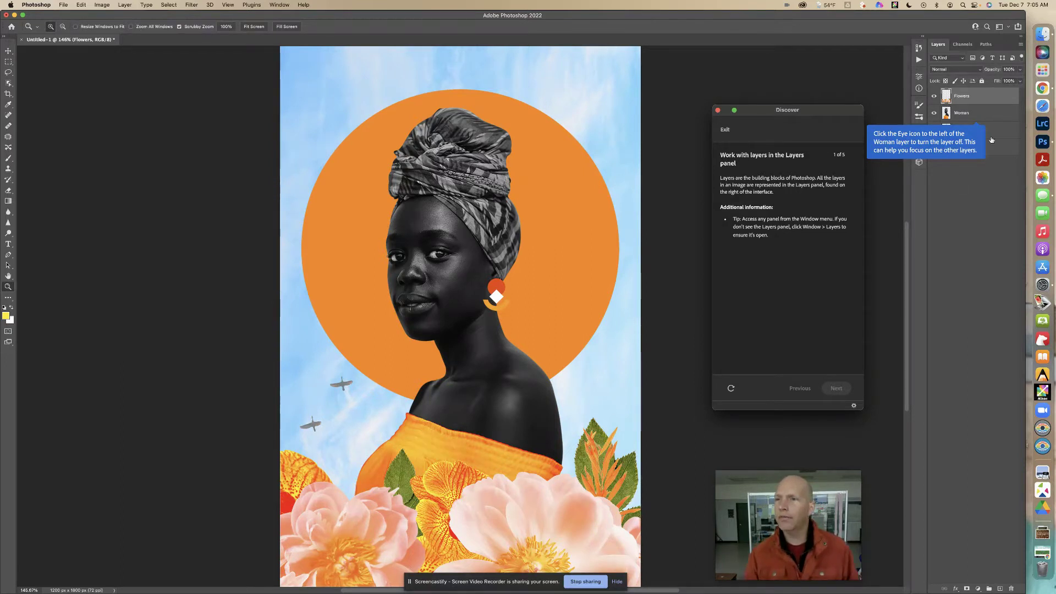
click(934, 115)
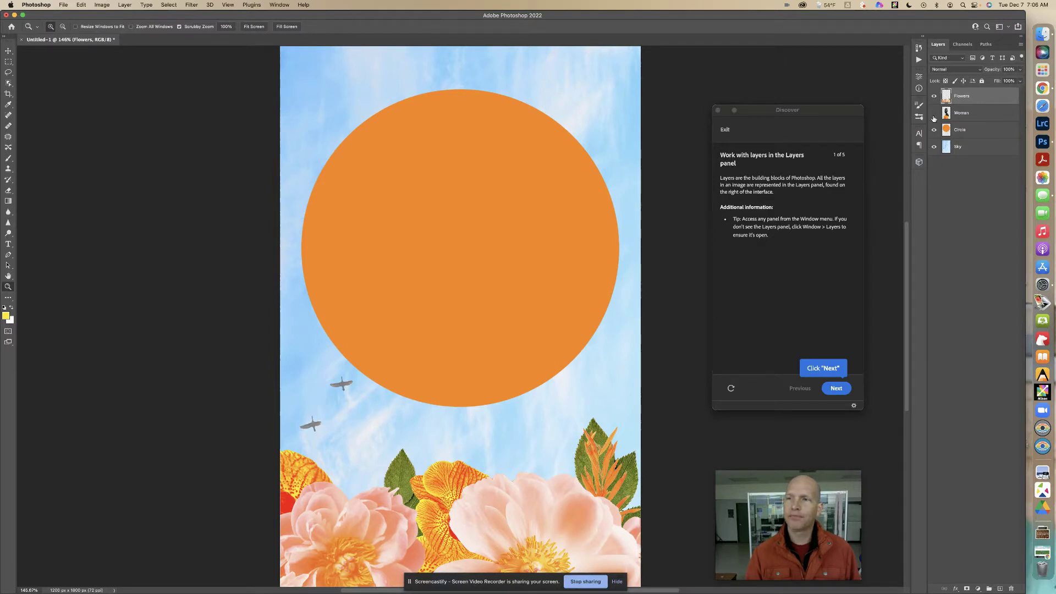
click(934, 116)
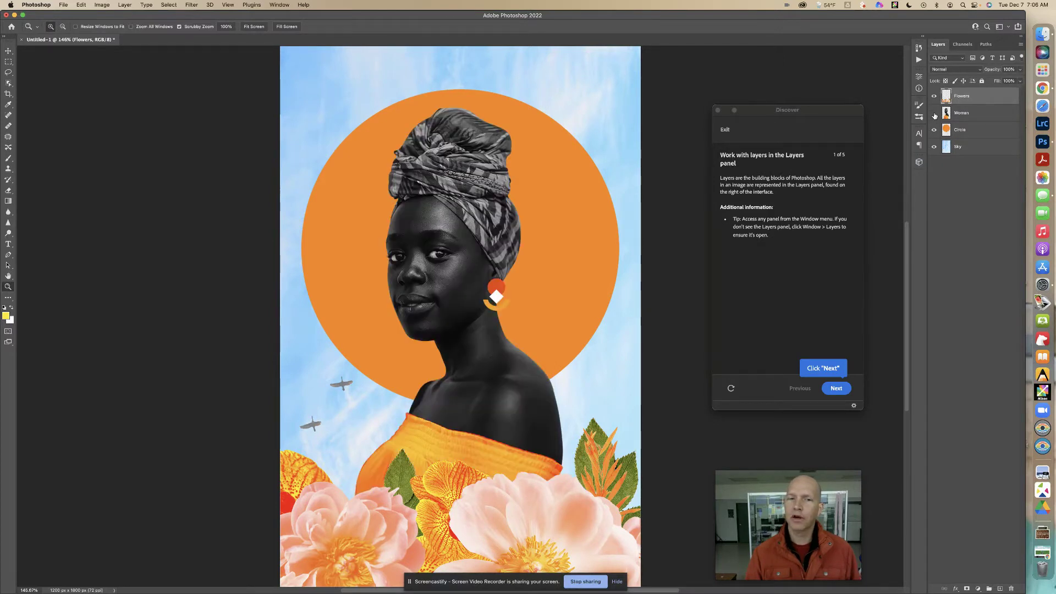
click(934, 114)
click(934, 114)
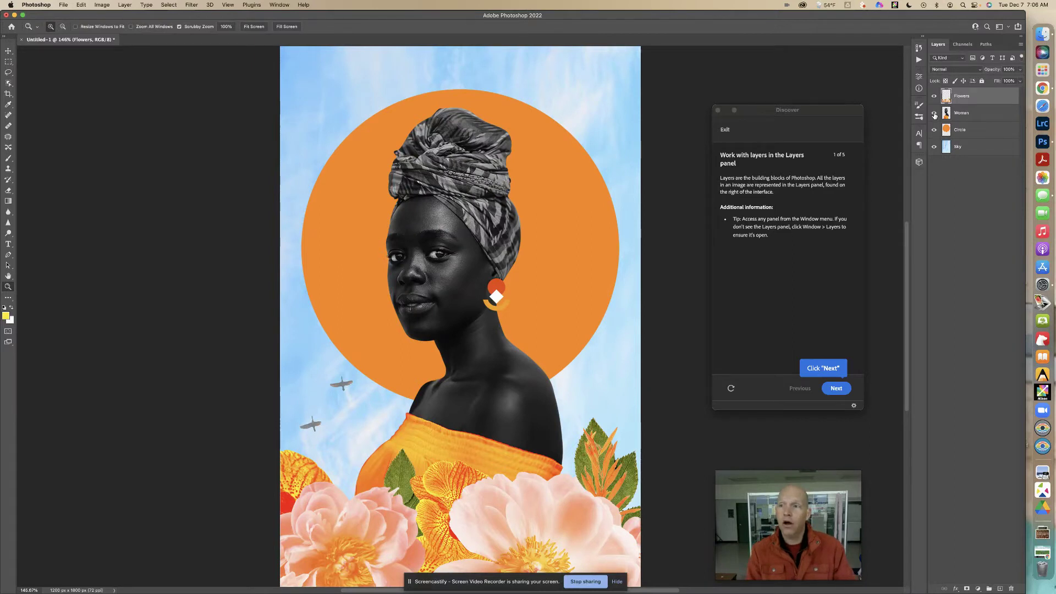
click(935, 114)
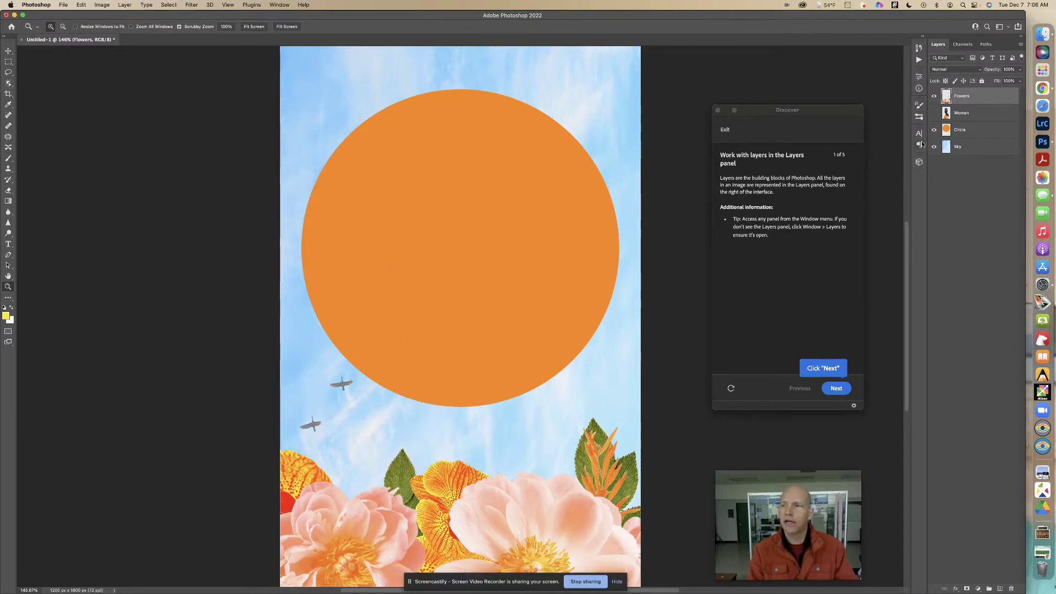
Advance to the Toolbar lesson and magnify the flowers to 300% with the Zoom tool.
click(837, 389)
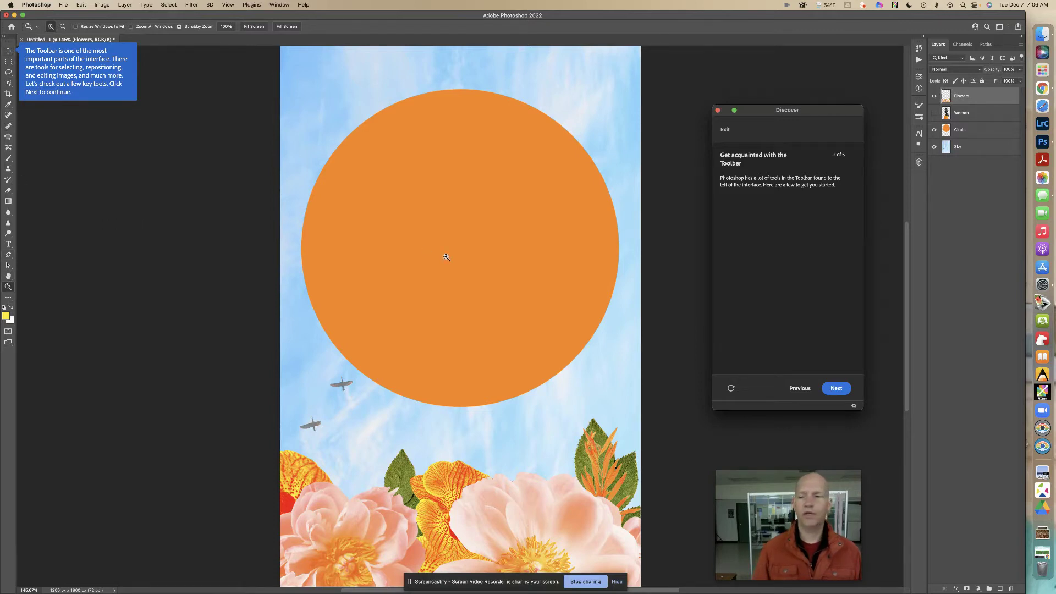
click(837, 389)
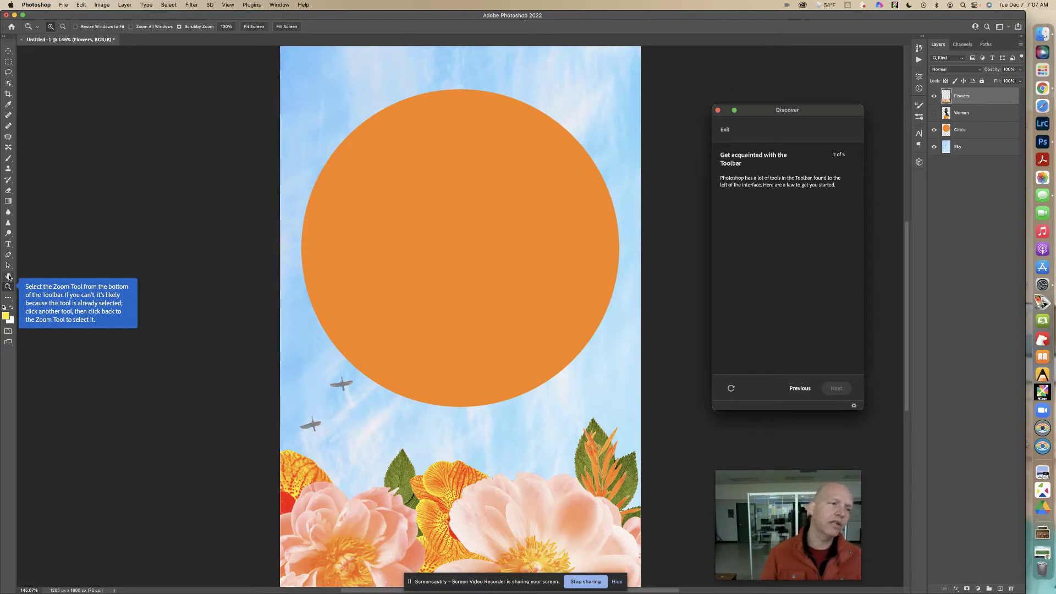
click(8, 276)
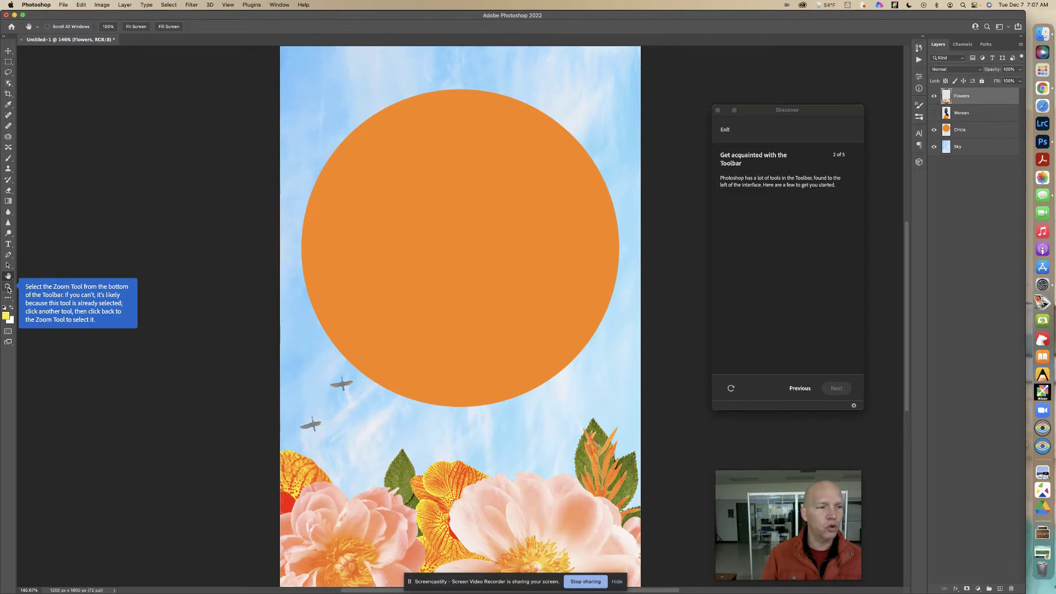
click(8, 287)
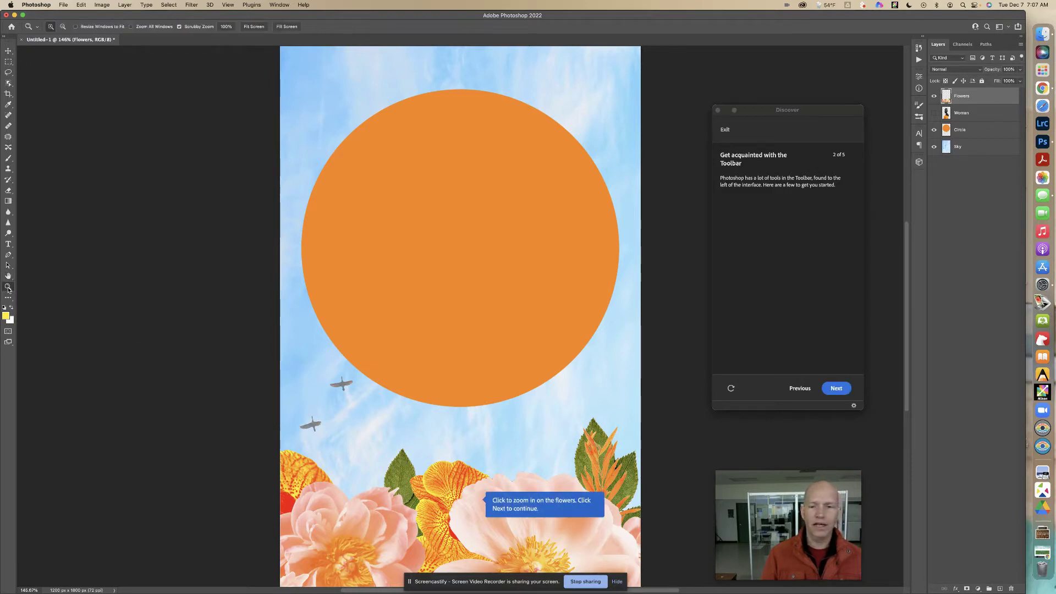
click(461, 511)
click(462, 511)
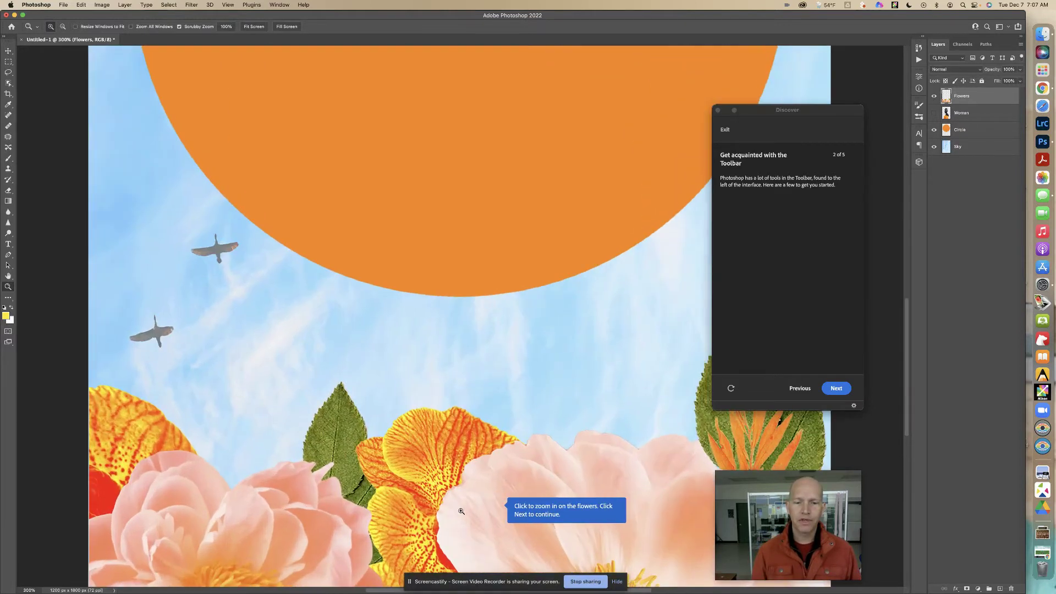
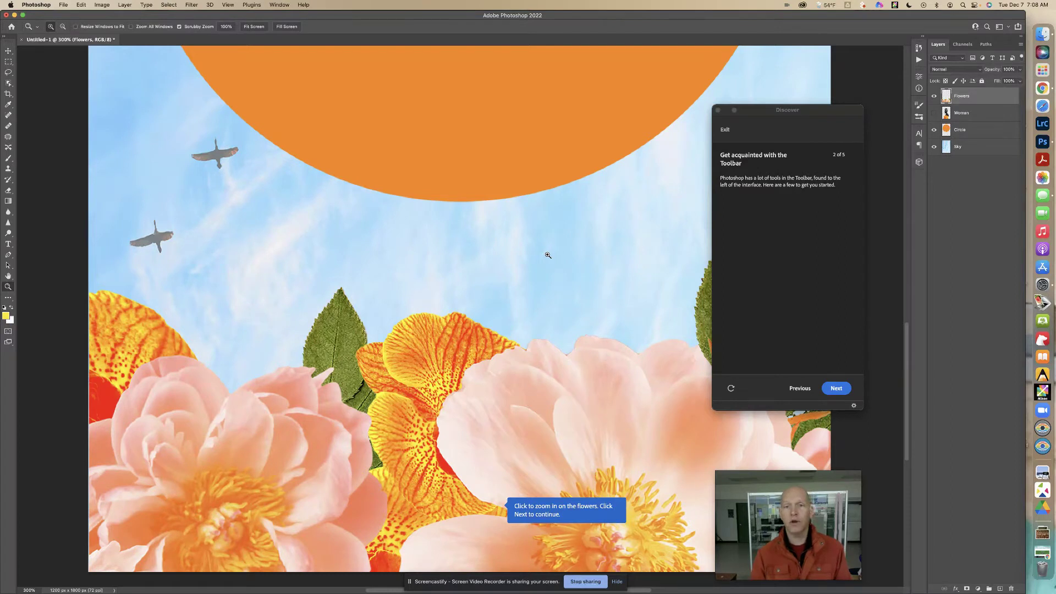
Zoom the canvas out to 100% and back in to 300% on the flowers.
alt+click(486, 404)
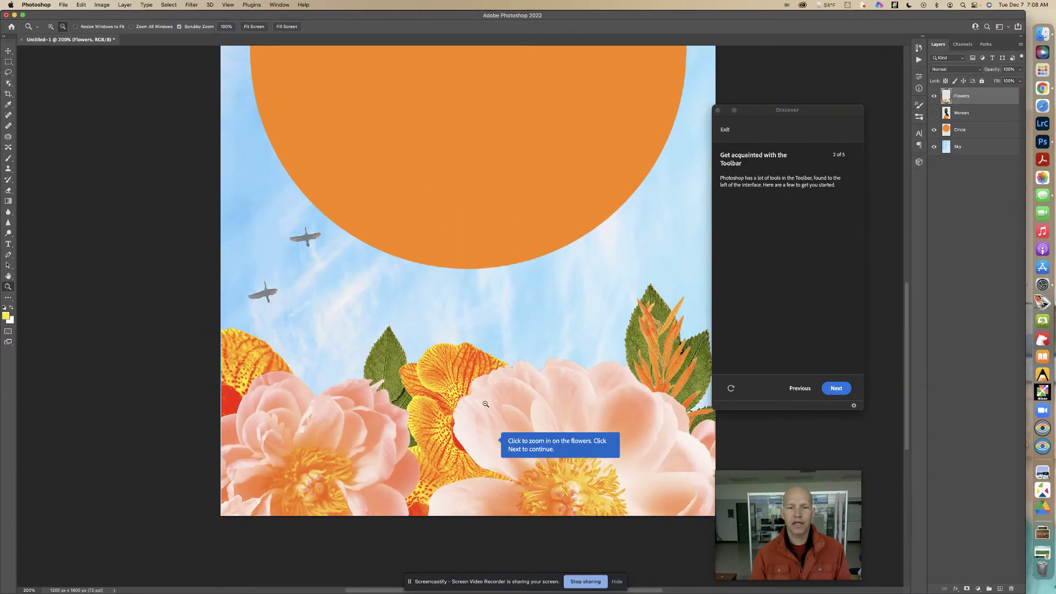
alt+click(486, 404)
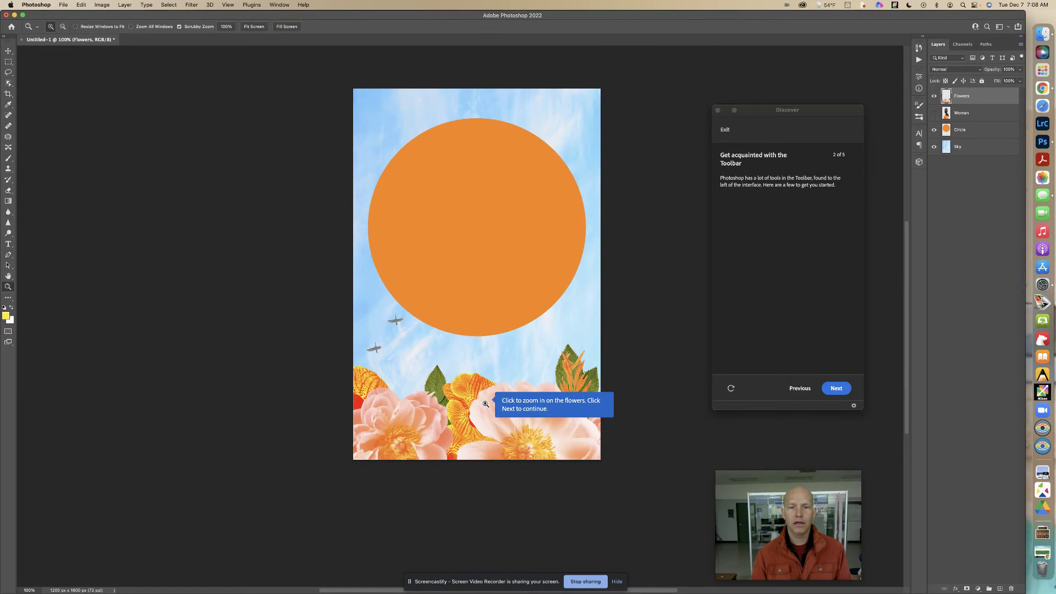
click(486, 404)
click(486, 404)
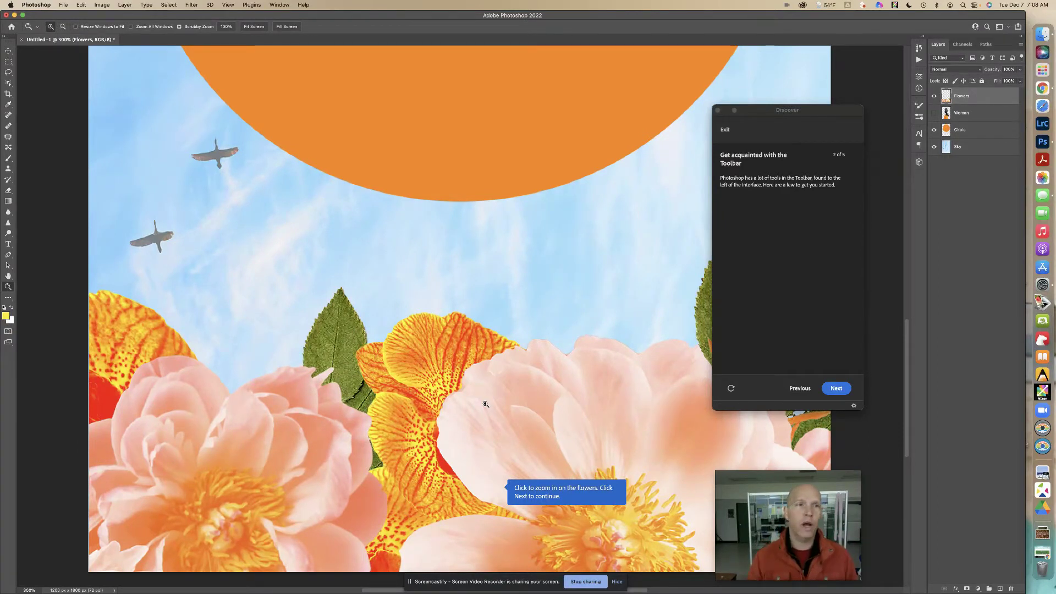
Fit the whole image on screen and magnify the flowers to 300% again.
click(252, 26)
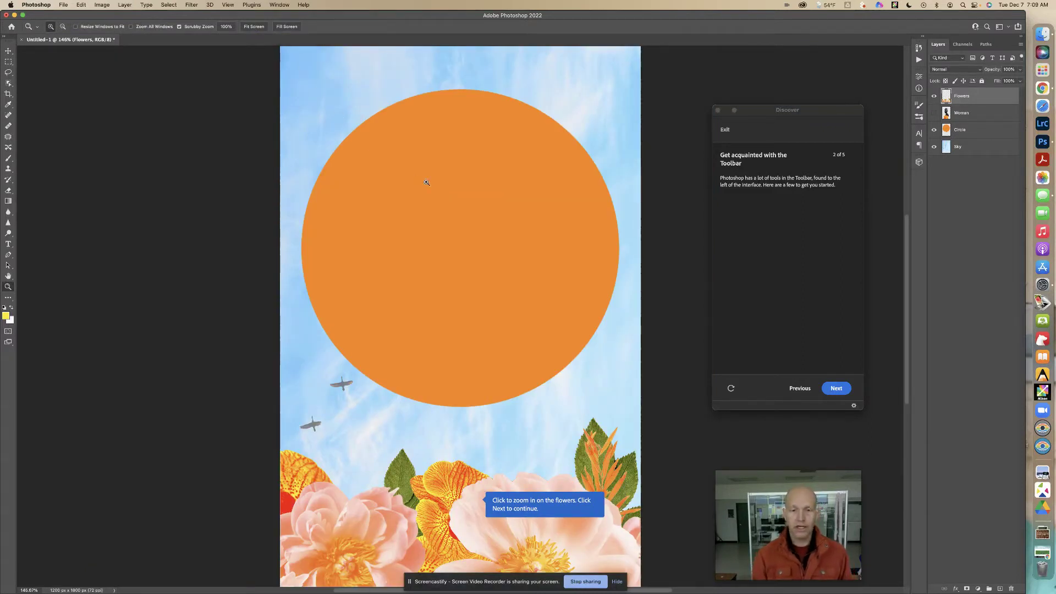
click(456, 515)
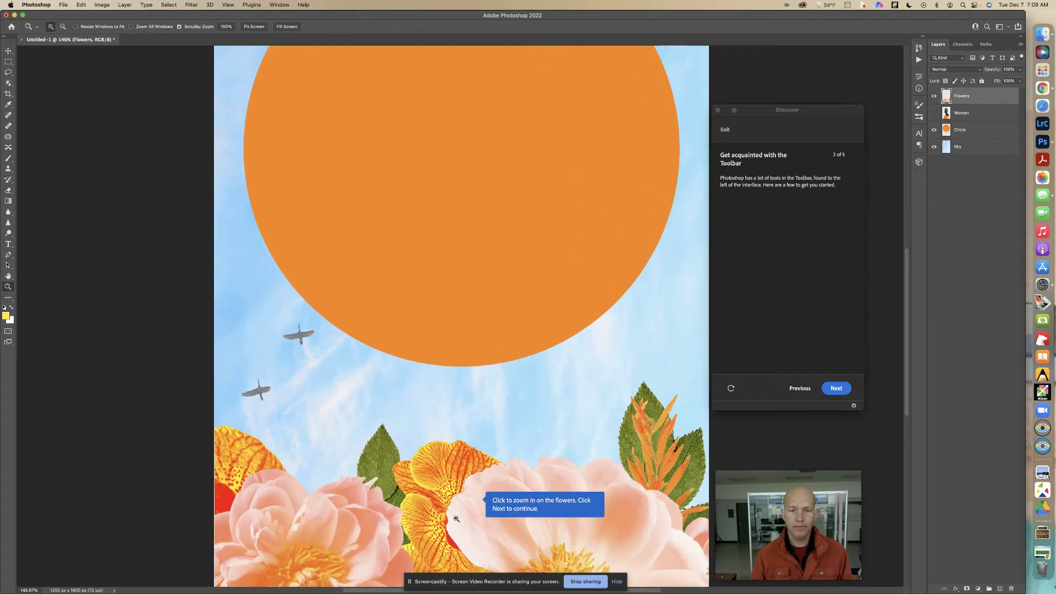
scroll(456, 518, down, 3)
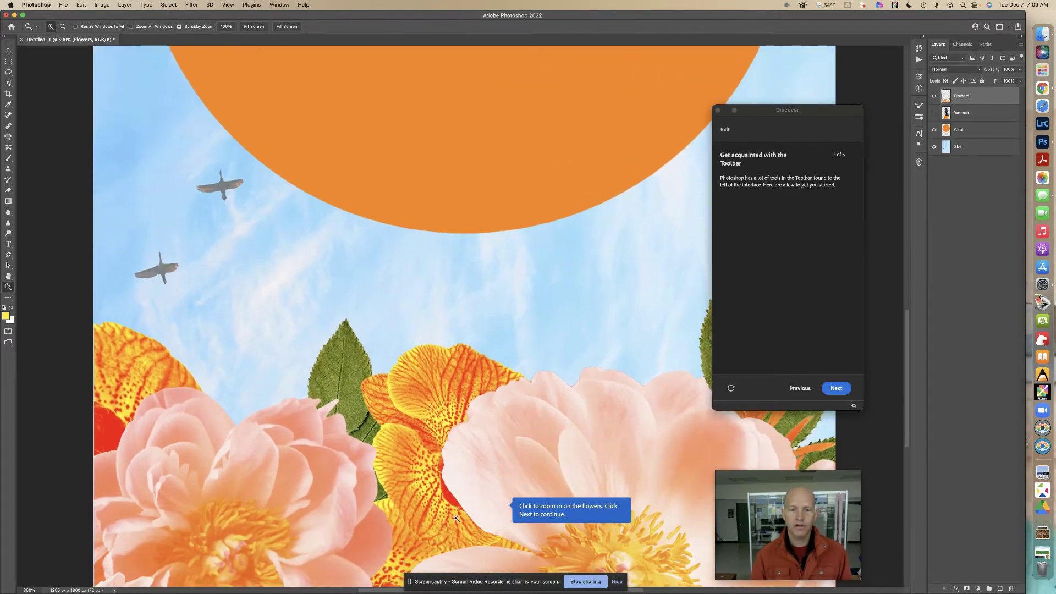
Advance to the Eyedropper instruction and sample several image colours, finishing with bright yellow from the orange-yellow flower as the foreground colour.
click(833, 390)
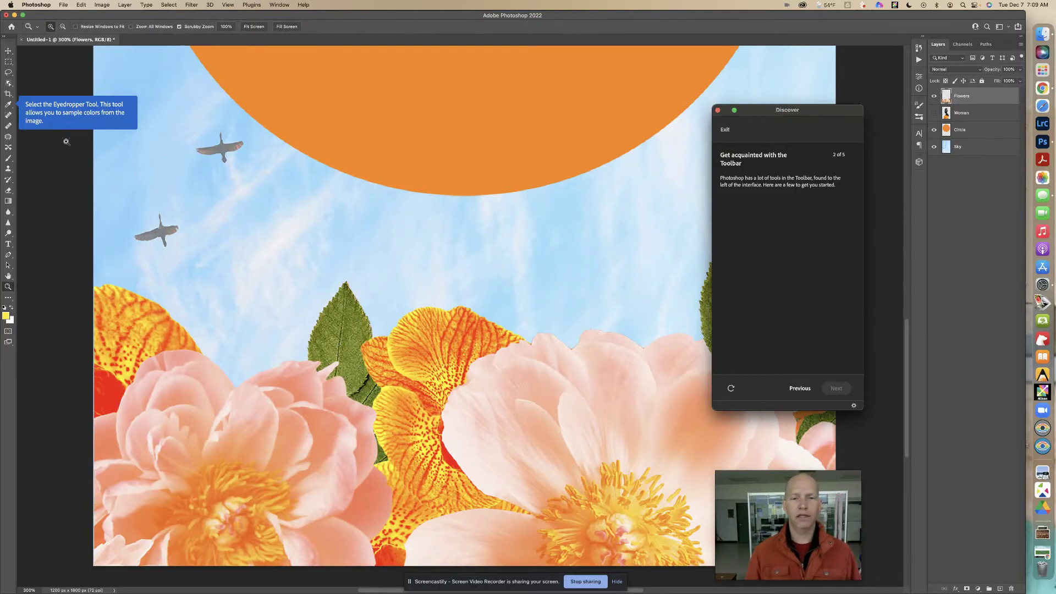
click(8, 105)
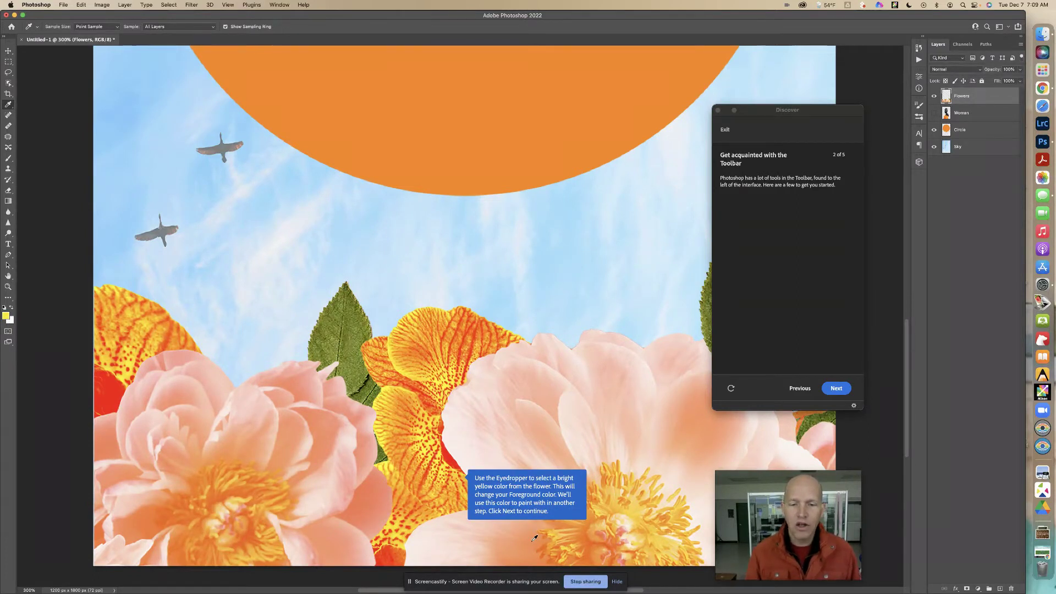
click(528, 421)
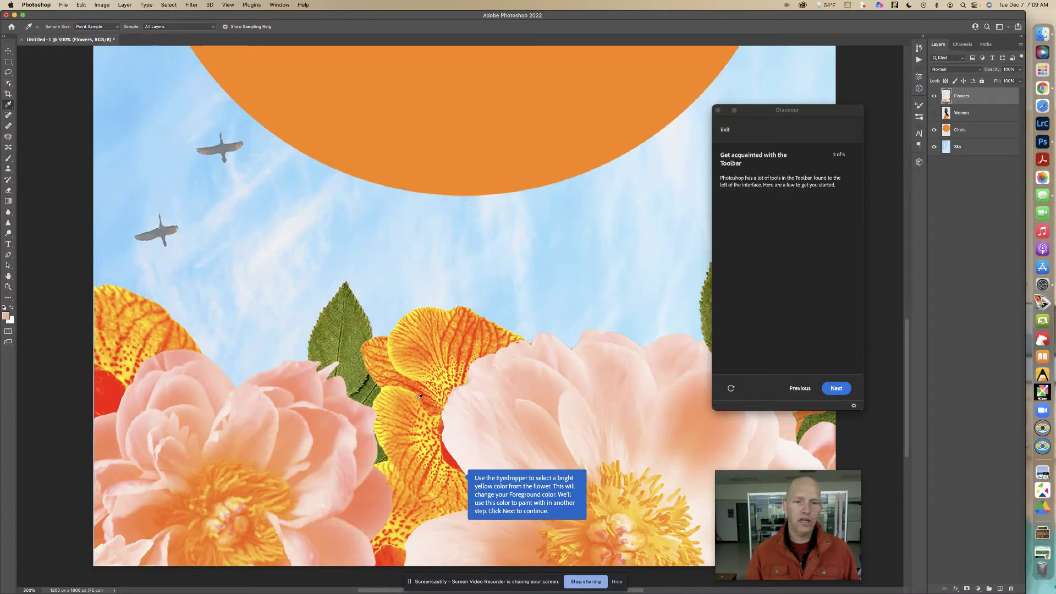
click(452, 452)
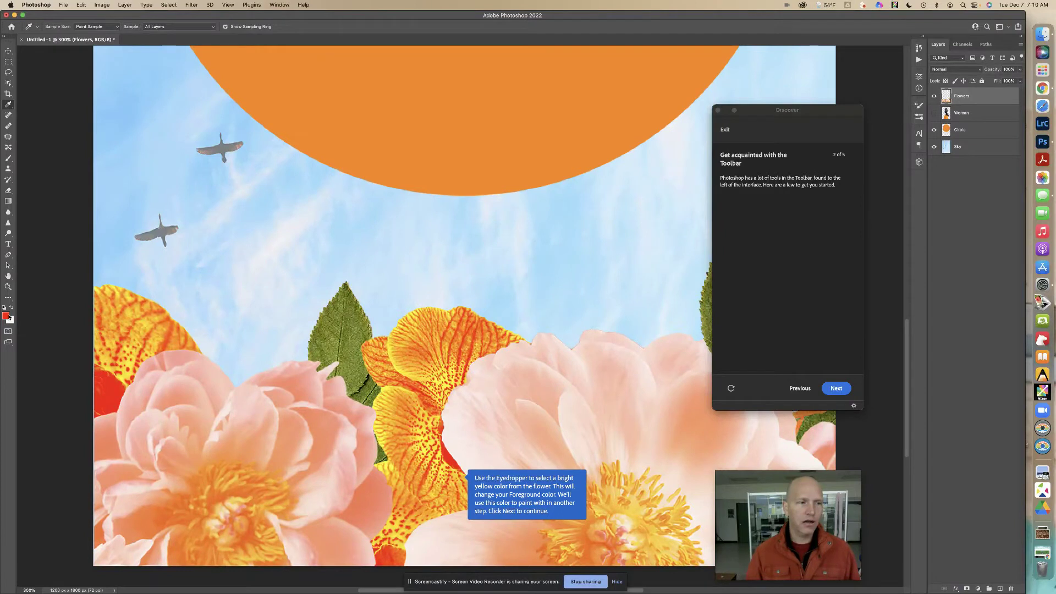
click(499, 255)
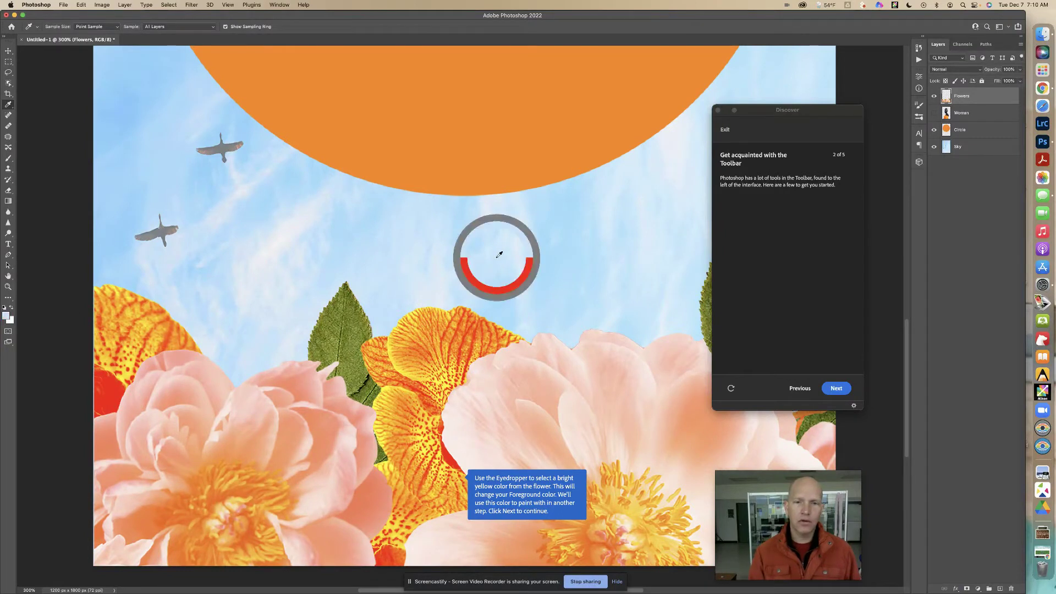
click(453, 130)
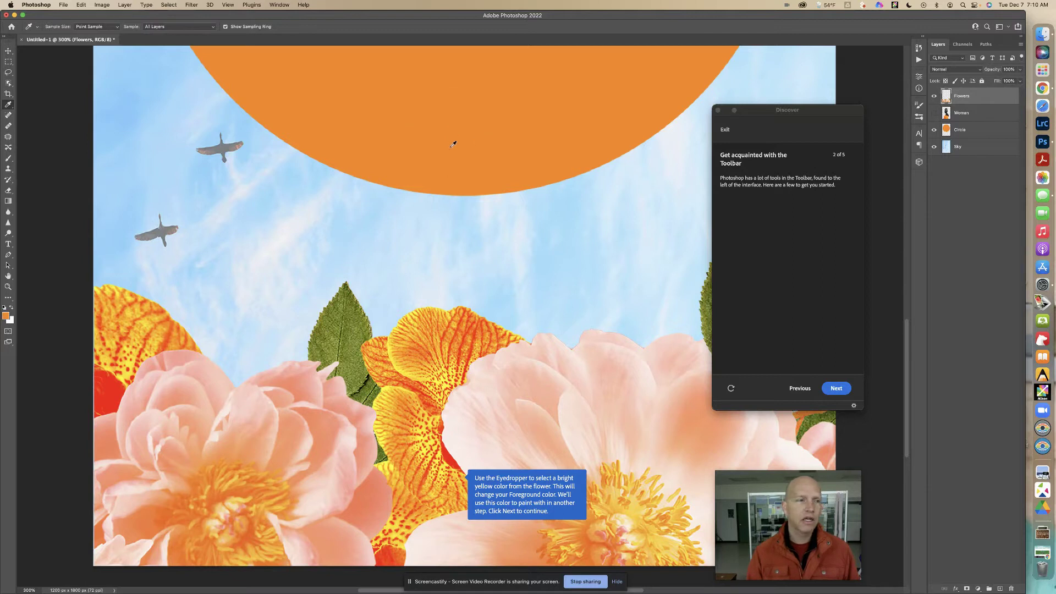
click(425, 344)
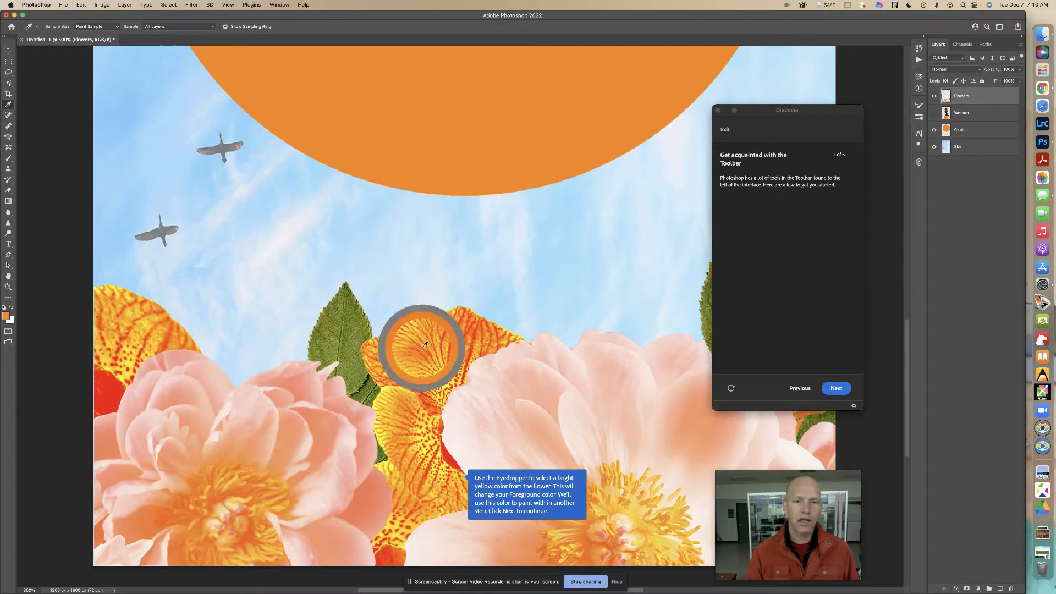
click(441, 378)
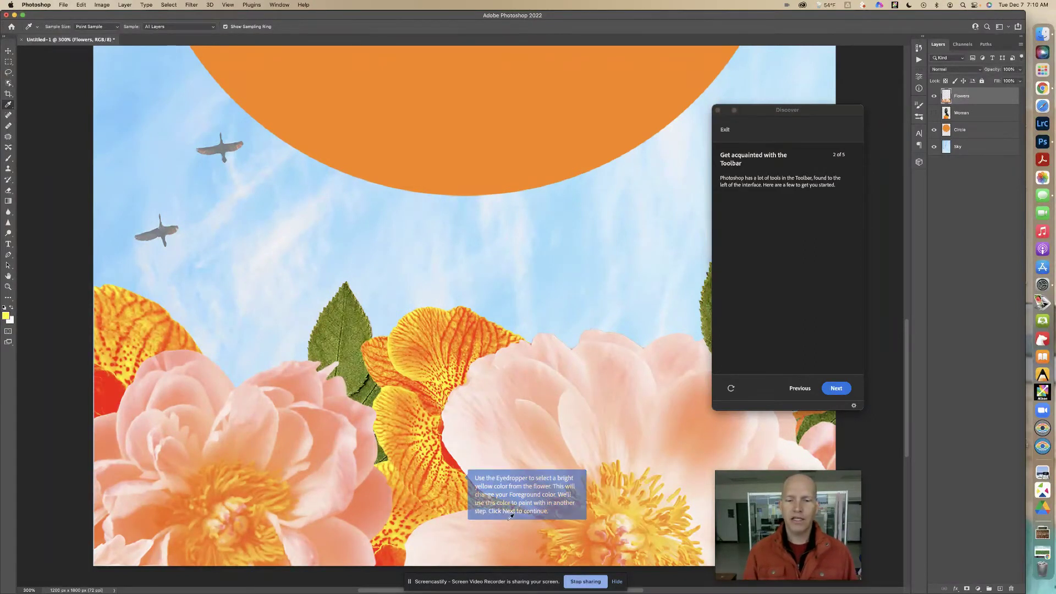
Advance to the Hand tool instruction, fit the whole image on screen and continue to the Options bar lesson.
click(837, 389)
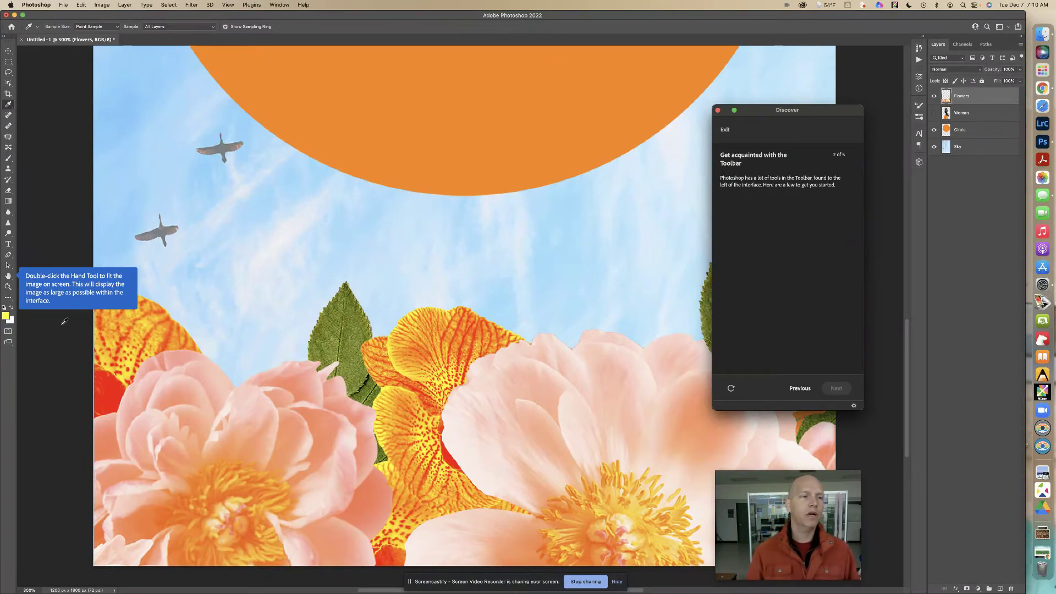
double_click(8, 277)
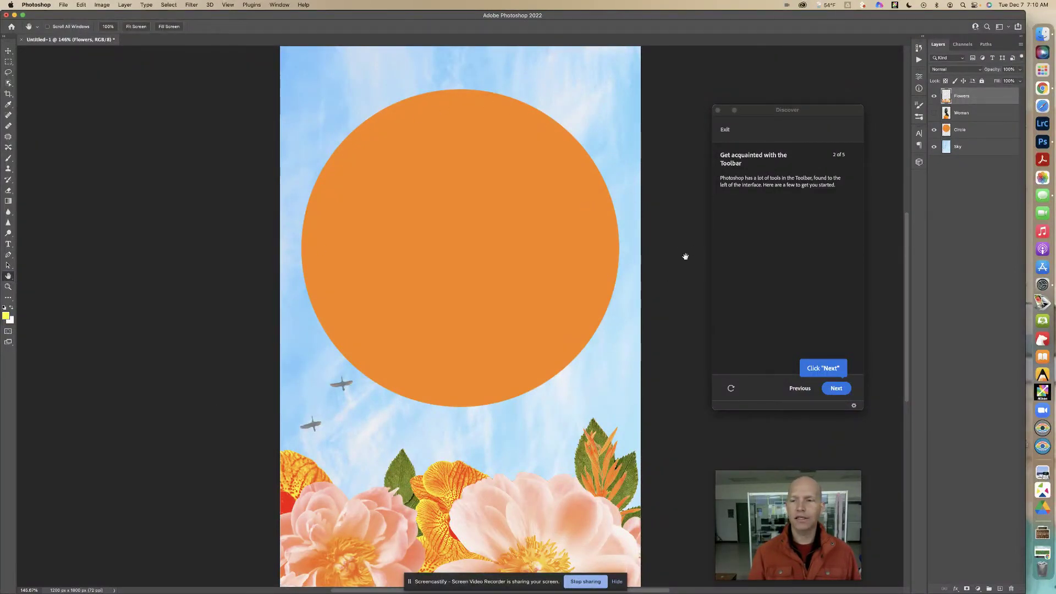
click(836, 389)
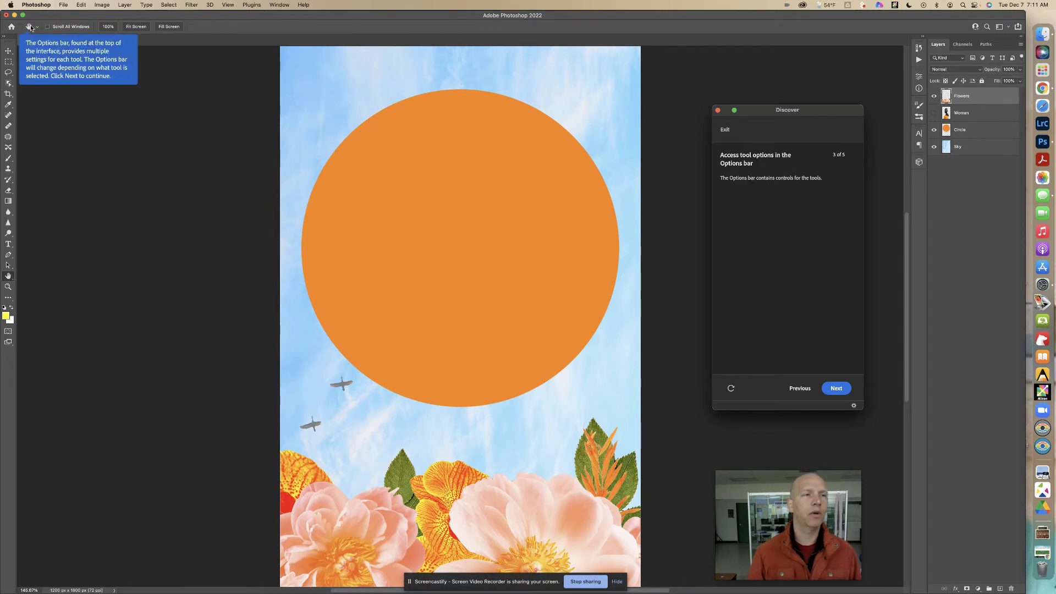
Advance to the Brush tool instruction, activate the Brush and set its tip size to 500 px.
click(837, 388)
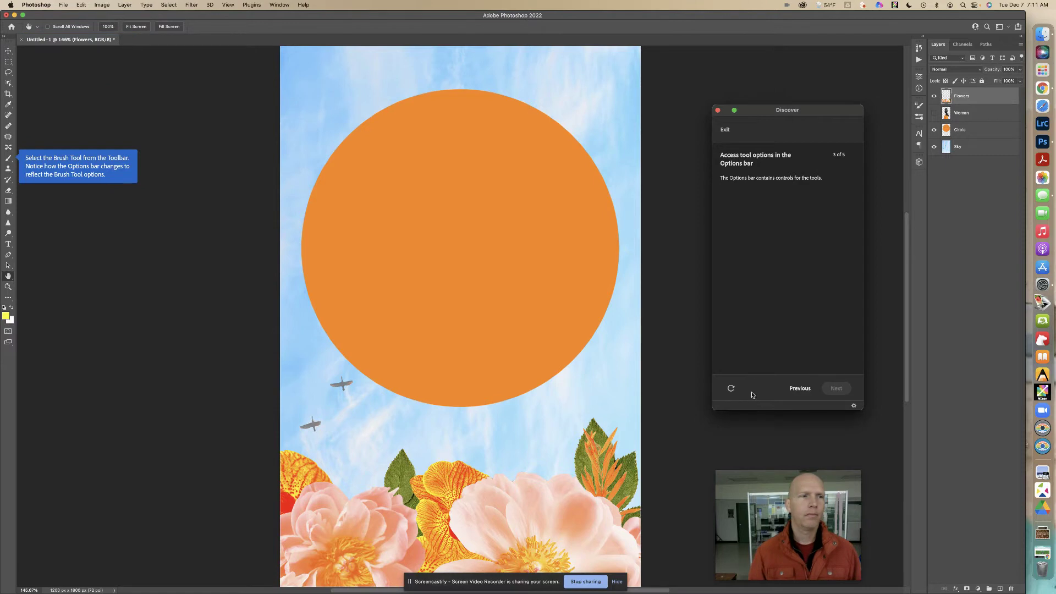
click(9, 160)
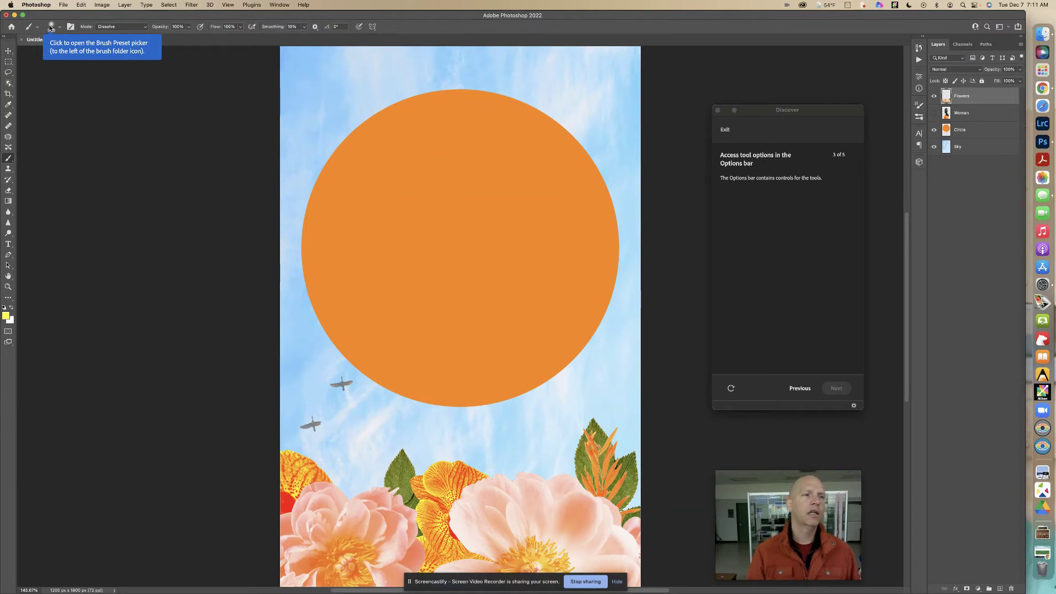
click(51, 27)
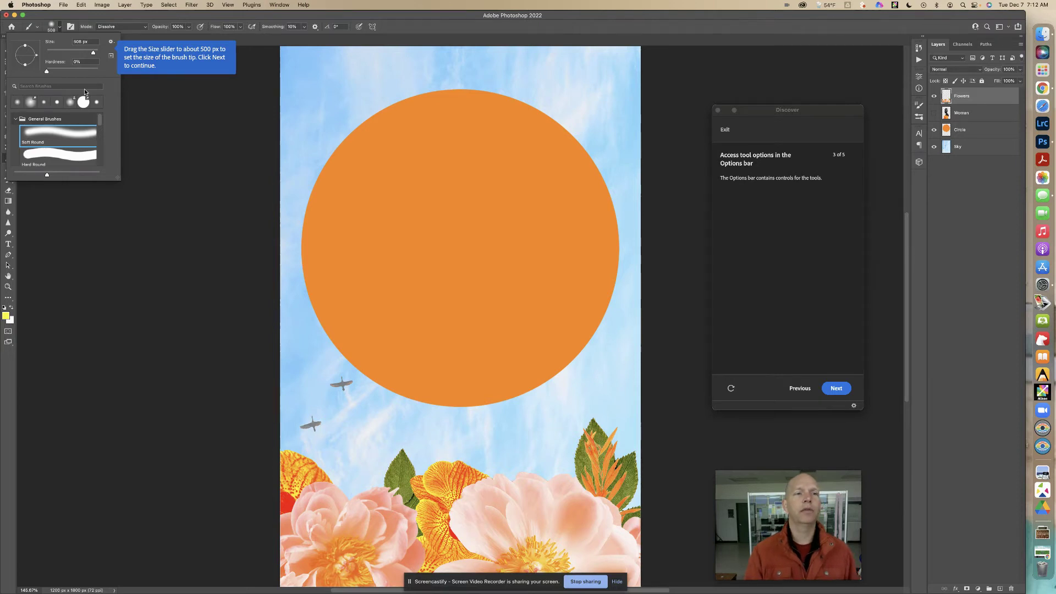
mouse_move(95, 54)
mouse_down()
mouse_move(49, 55)
mouse_move(95, 54)
mouse_move(58, 53)
mouse_up()
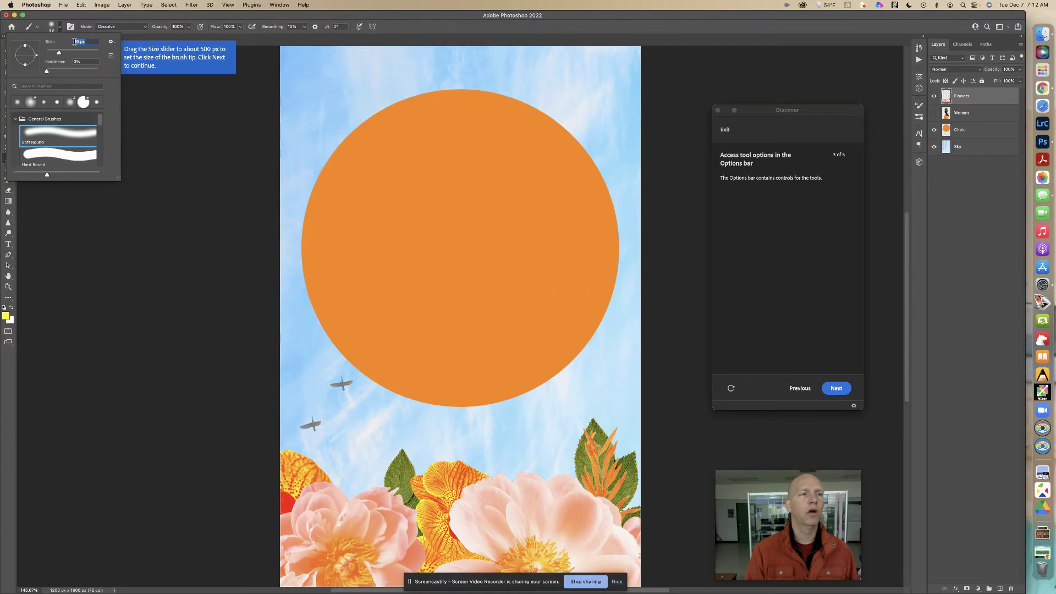
click(78, 41)
key(Up)
text(0)
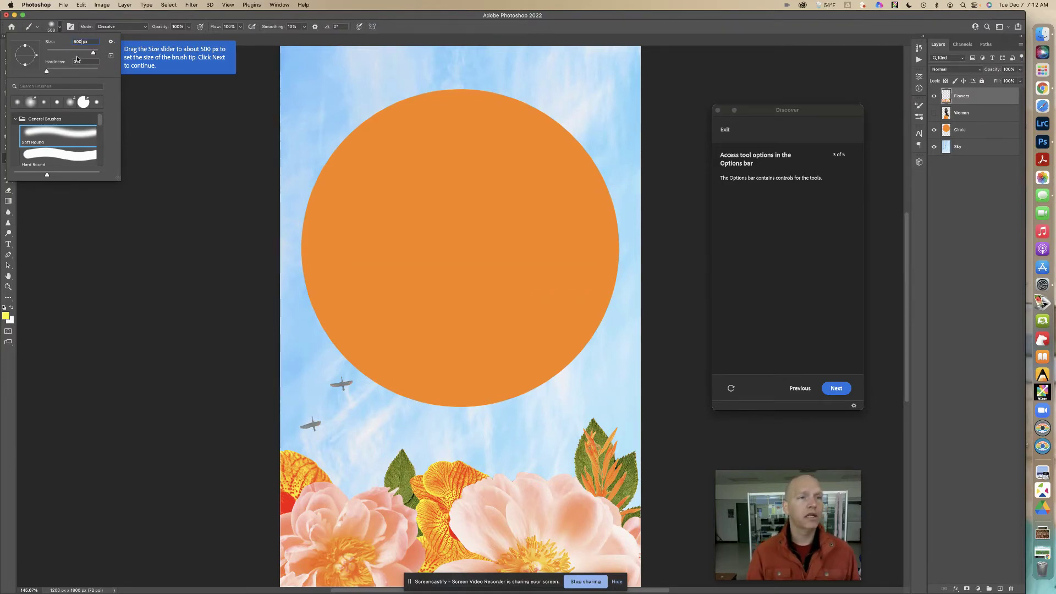
Paint one yellow dab over the upper-left edge of the orange circle and advance to the painting blend mode instruction.
click(402, 105)
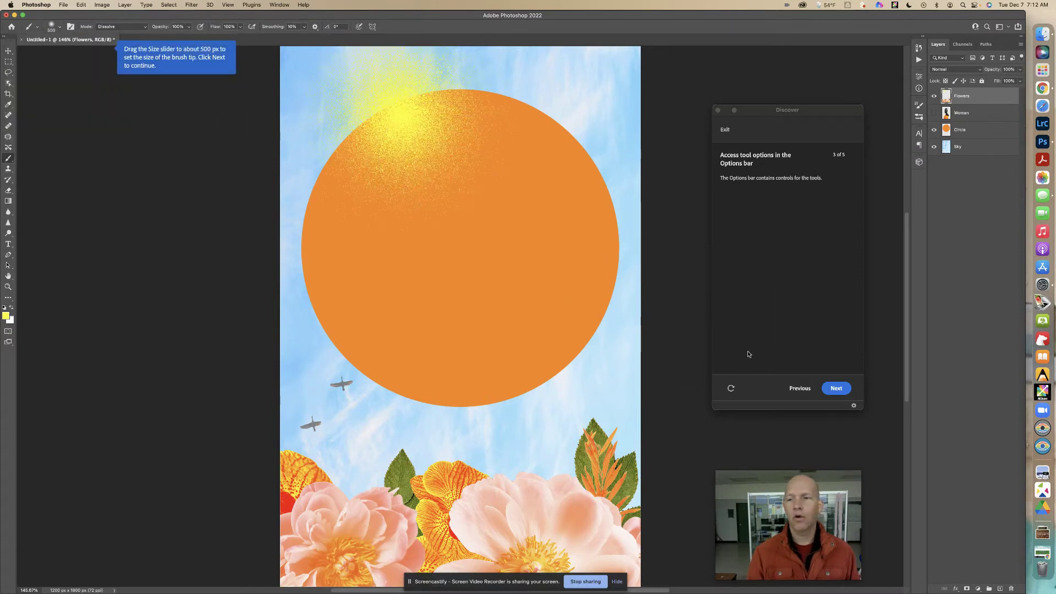
click(770, 389)
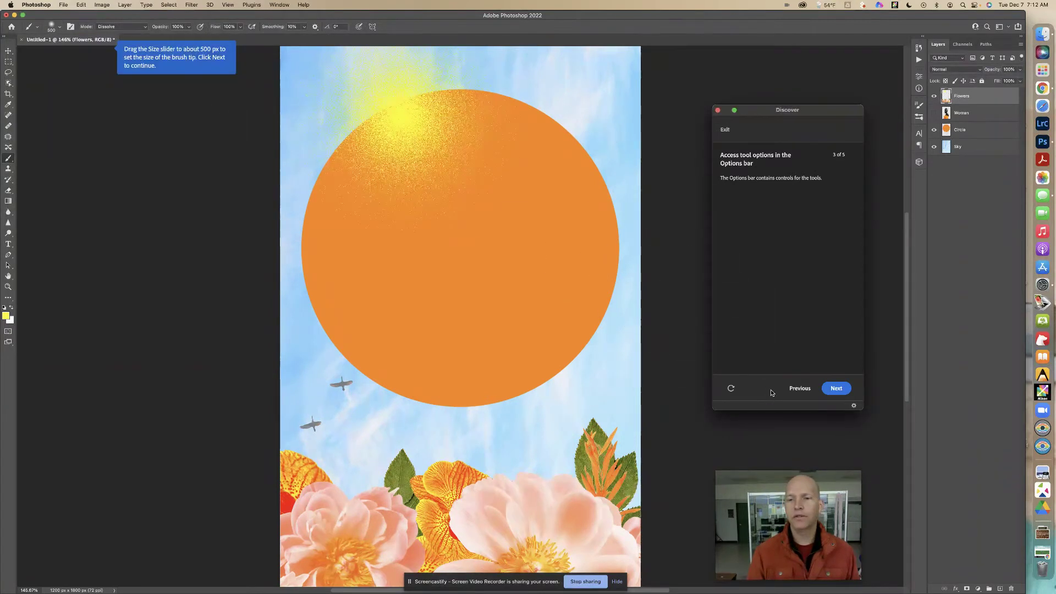
click(835, 389)
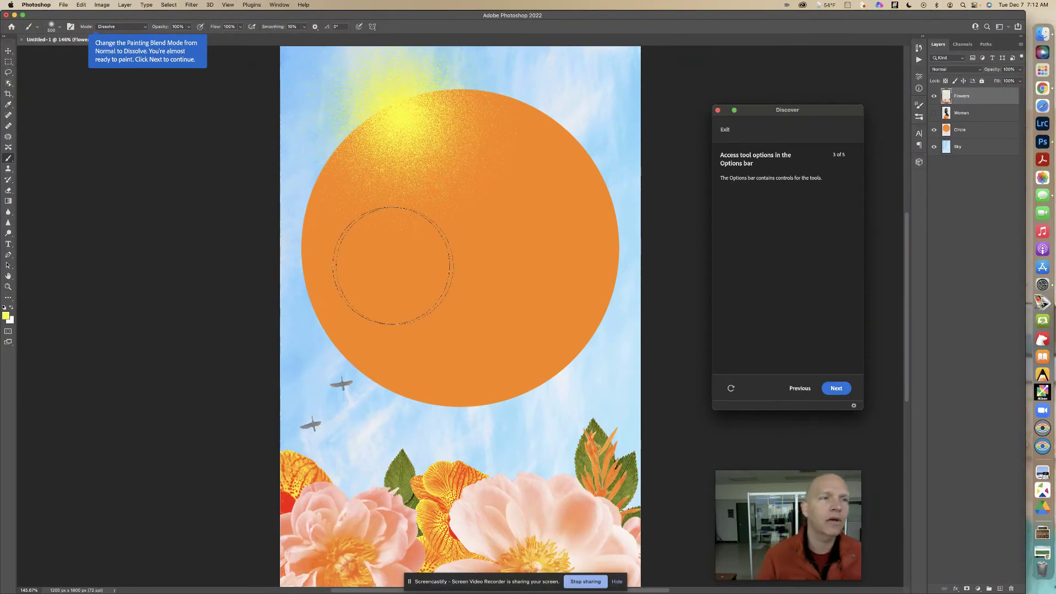
Switch the brush's painting blend mode to Normal and back to Dissolve.
click(131, 27)
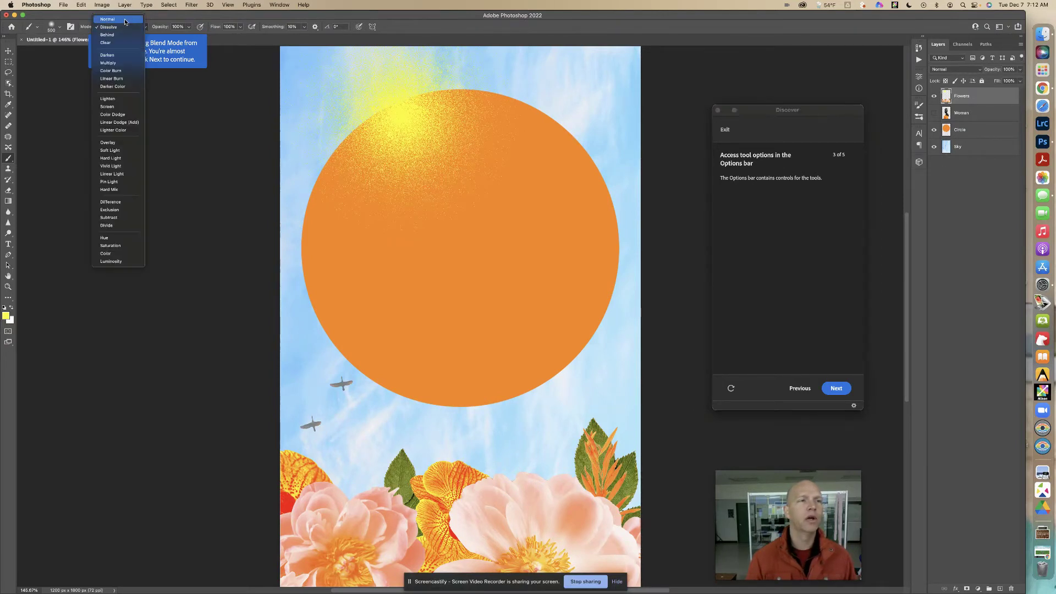
click(124, 20)
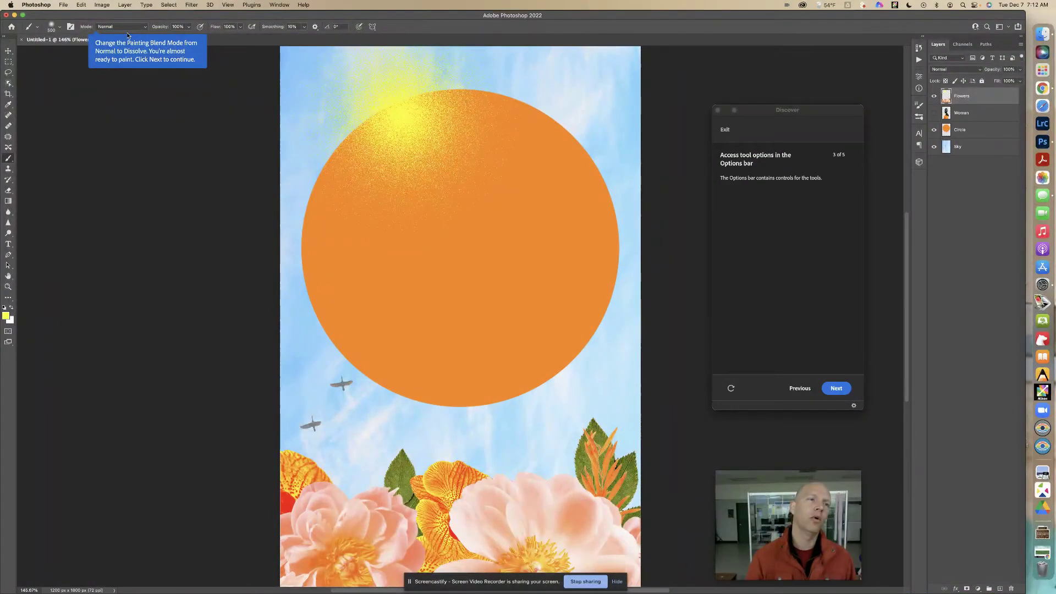
click(127, 29)
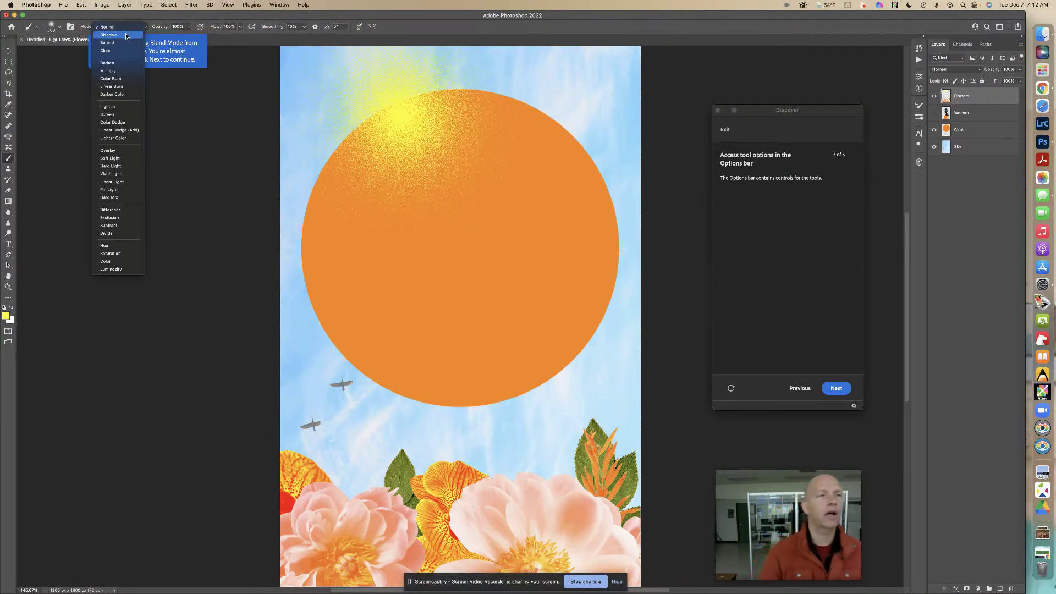
click(126, 36)
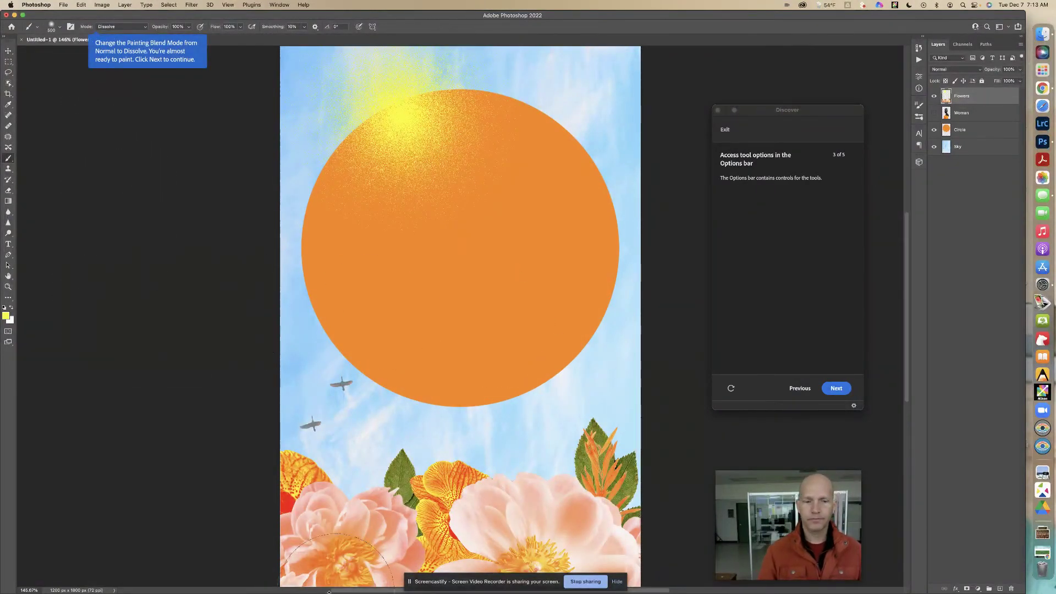
click(1042, 88)
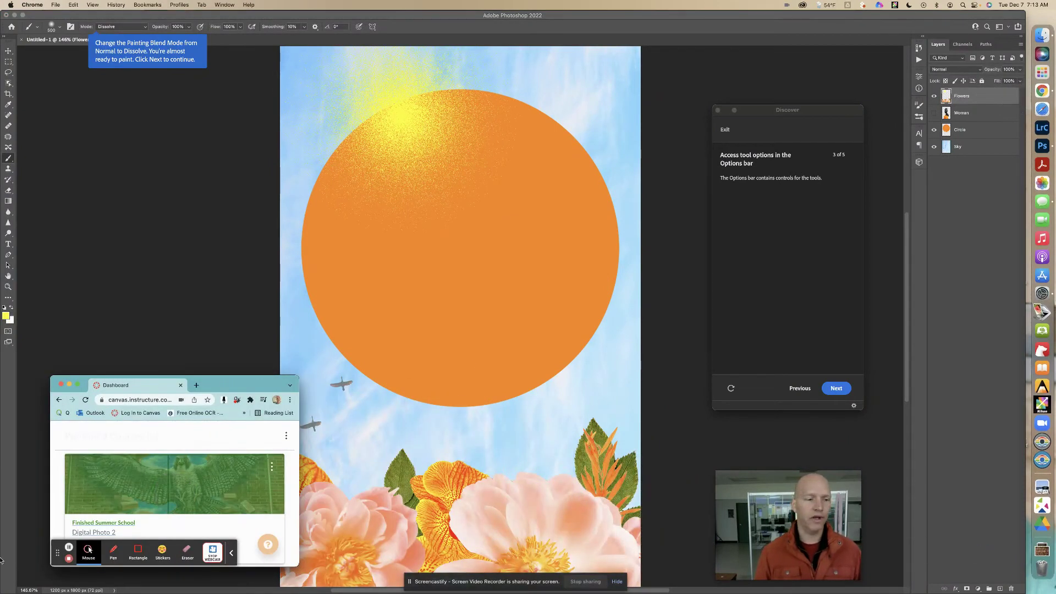
click(68, 548)
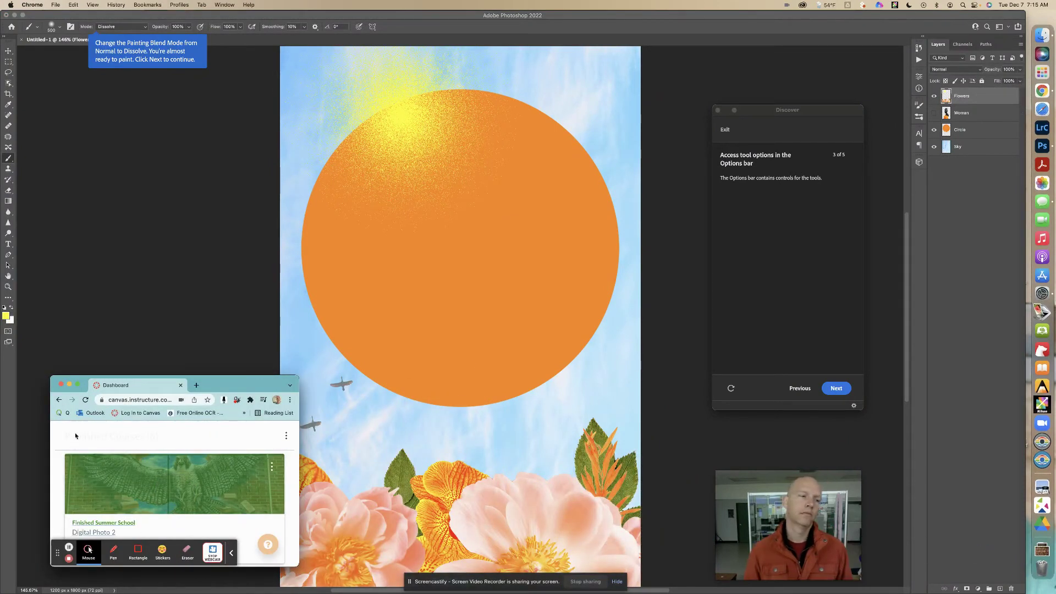
click(69, 385)
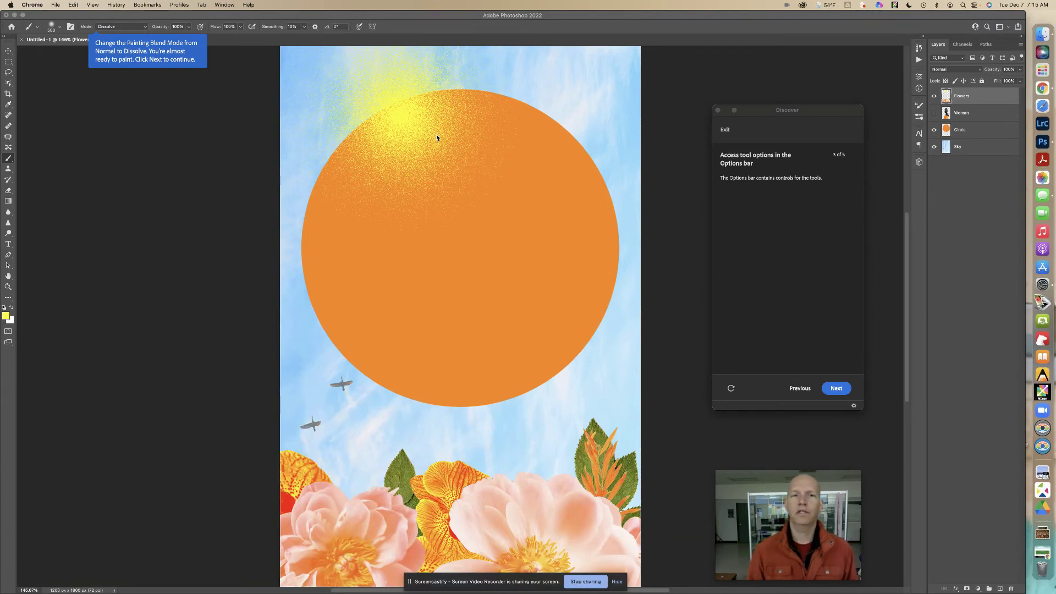
click(121, 146)
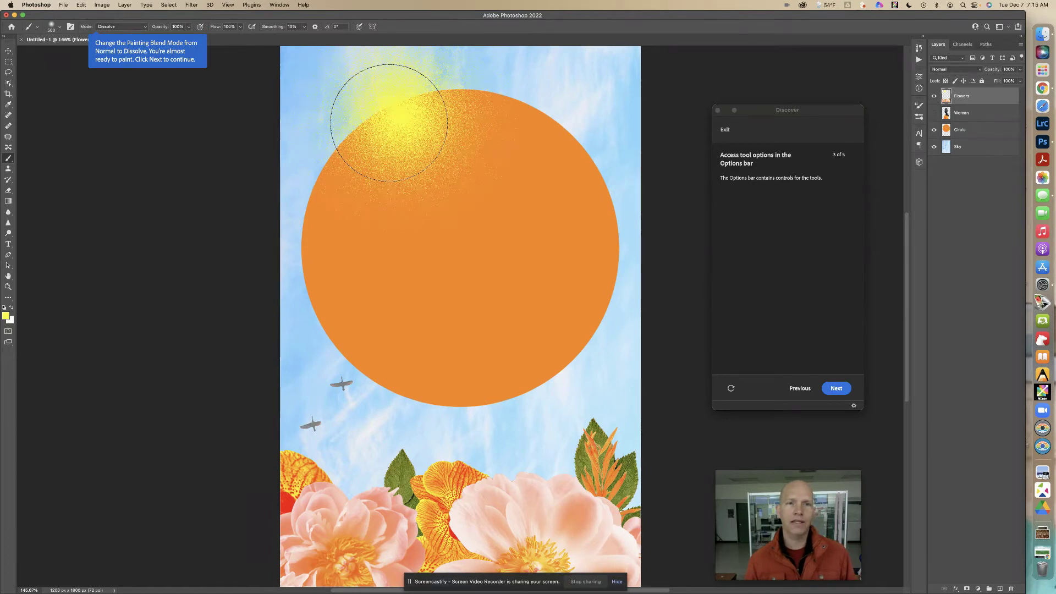
click(80, 5)
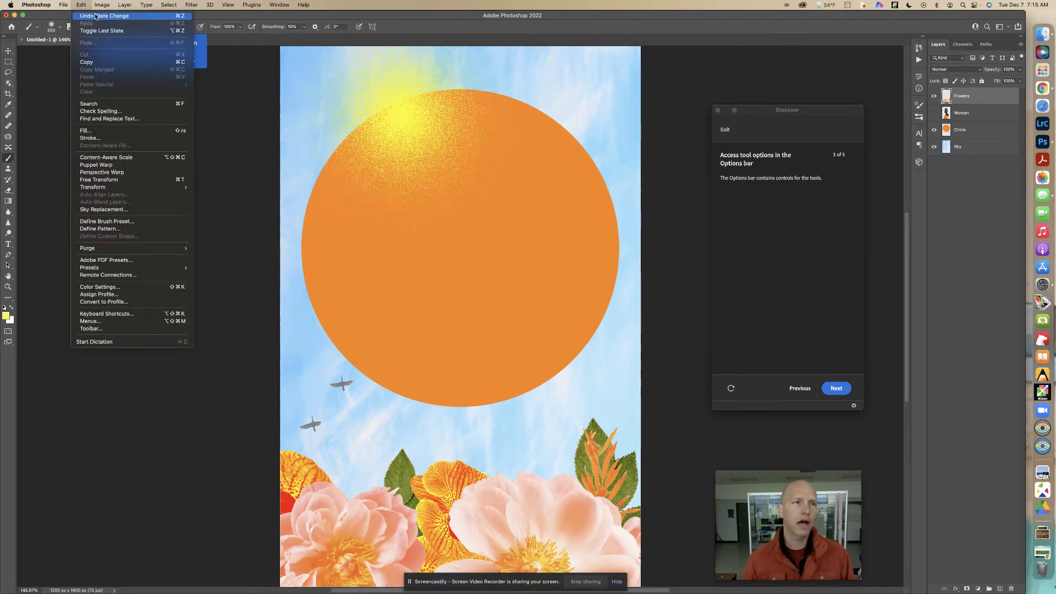
click(435, 12)
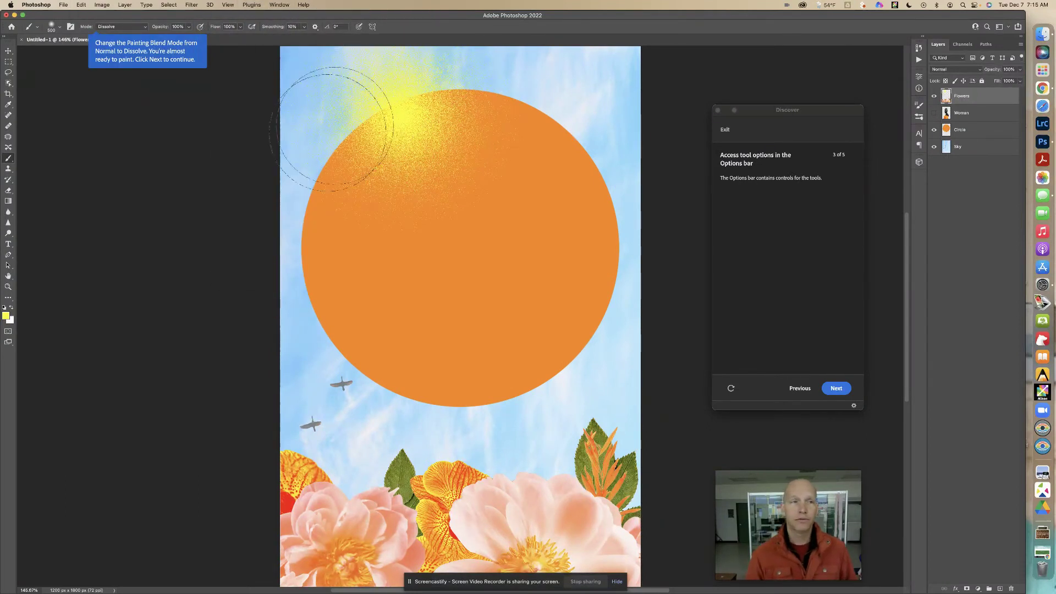
click(1042, 88)
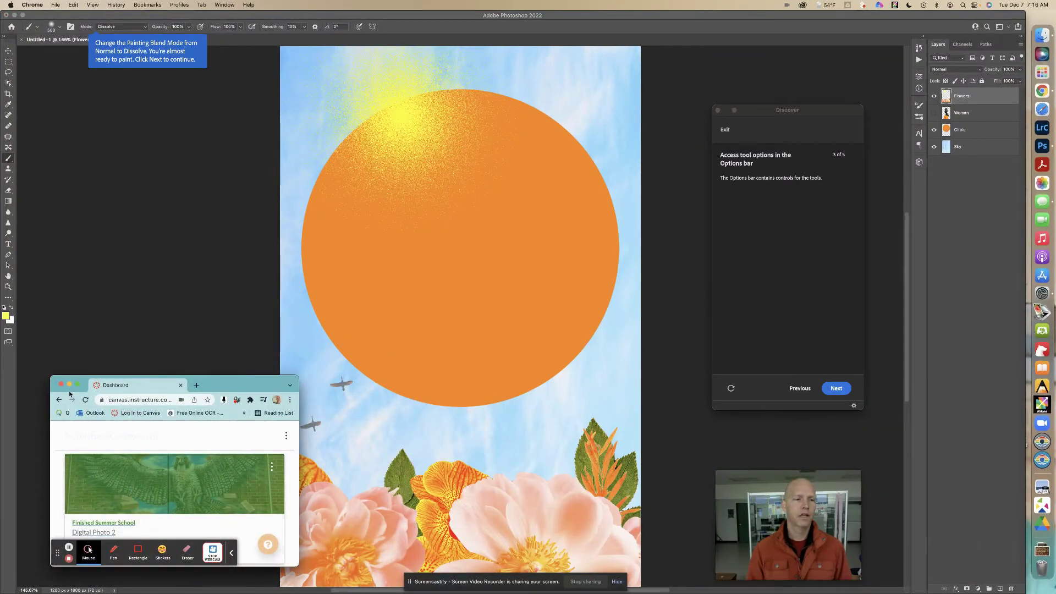
click(69, 387)
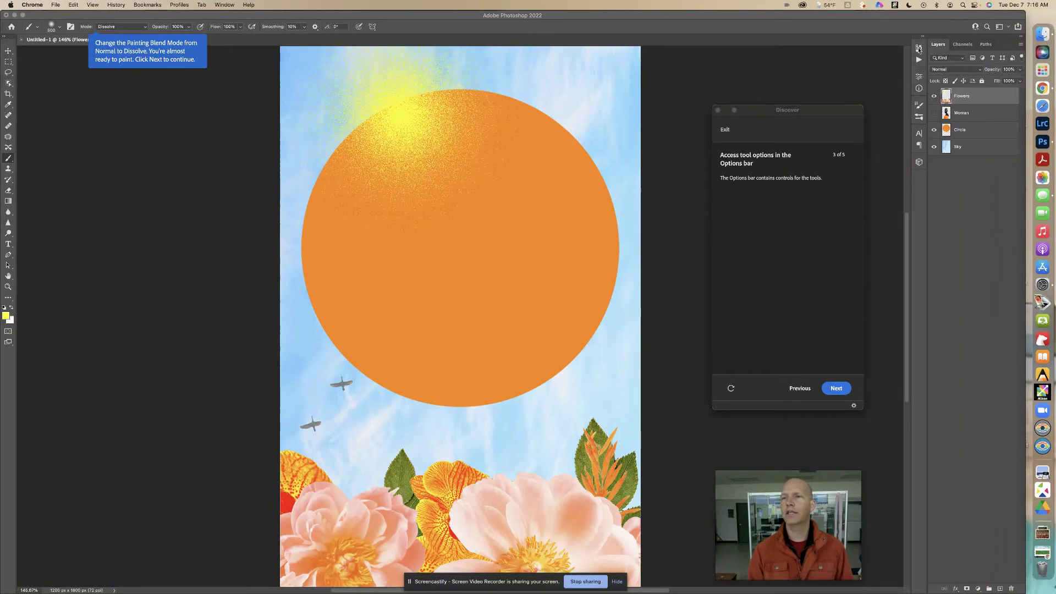
Bring Photoshop to the front and choose the Photography workspace.
click(225, 5)
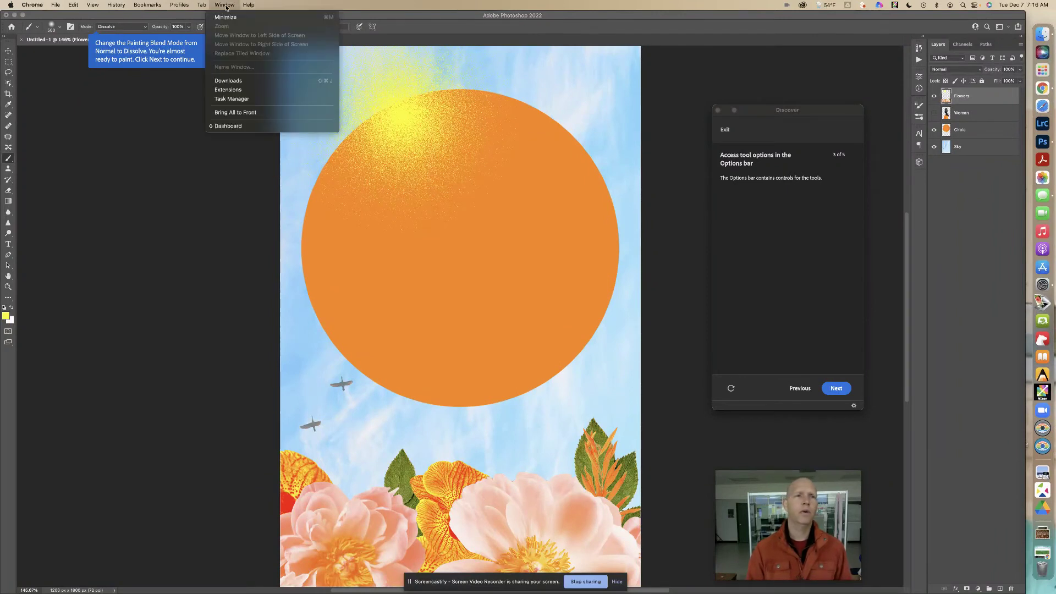
click(224, 5)
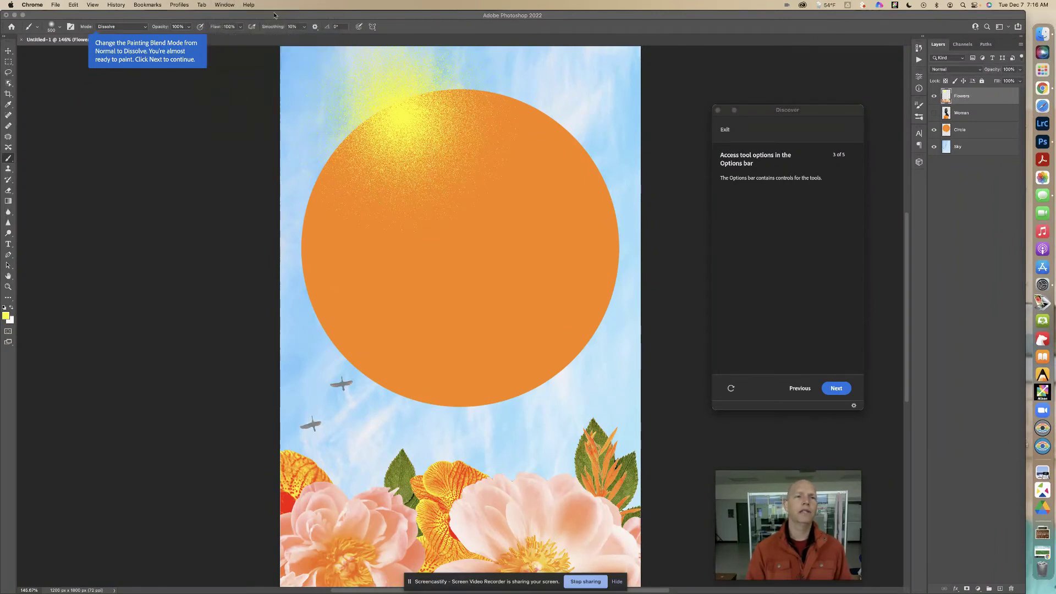
click(334, 20)
click(278, 5)
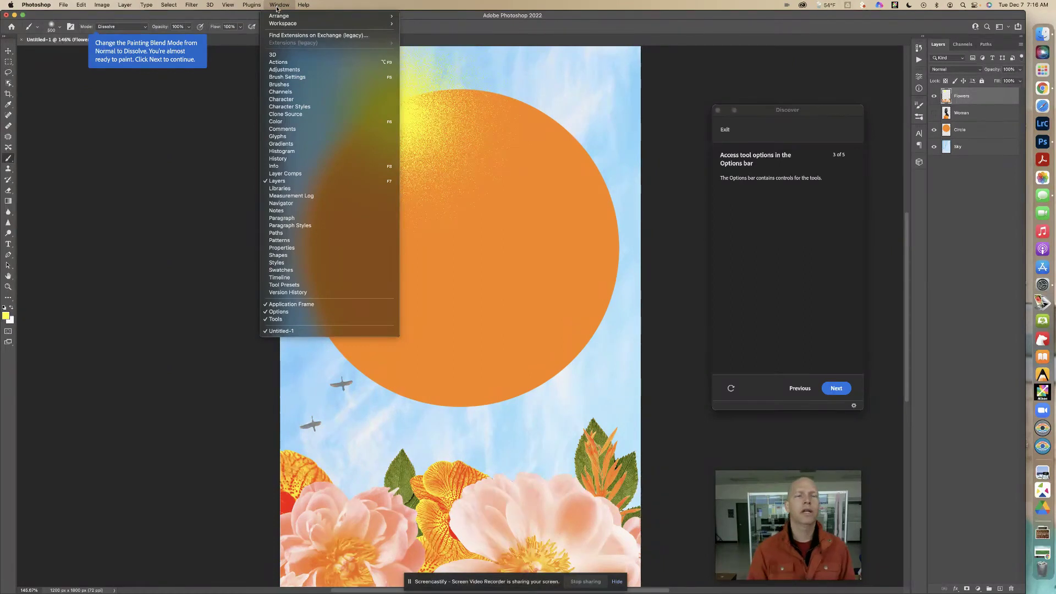
mouse_move(282, 23)
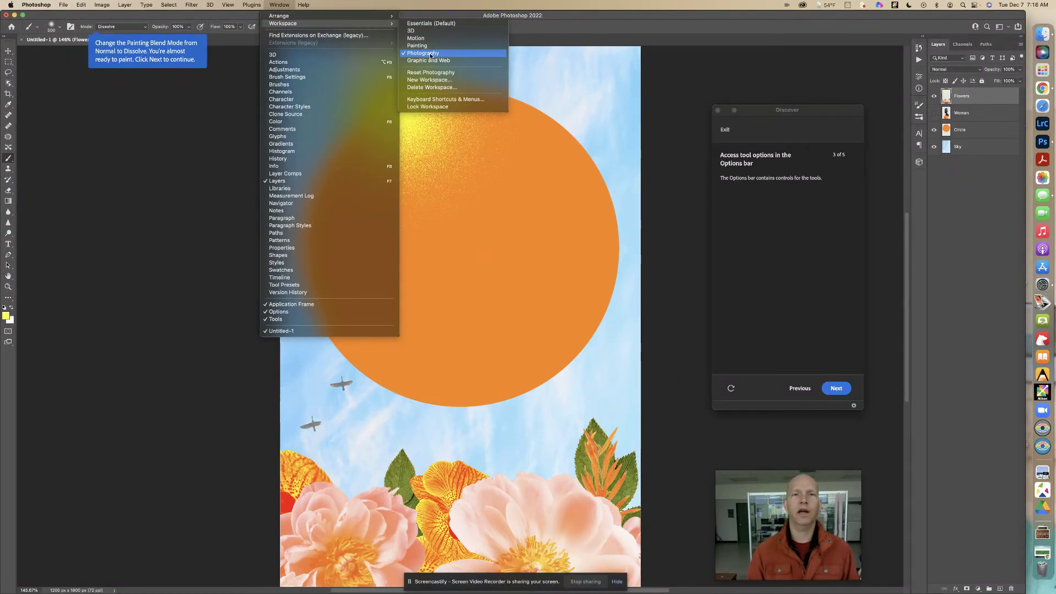
click(432, 55)
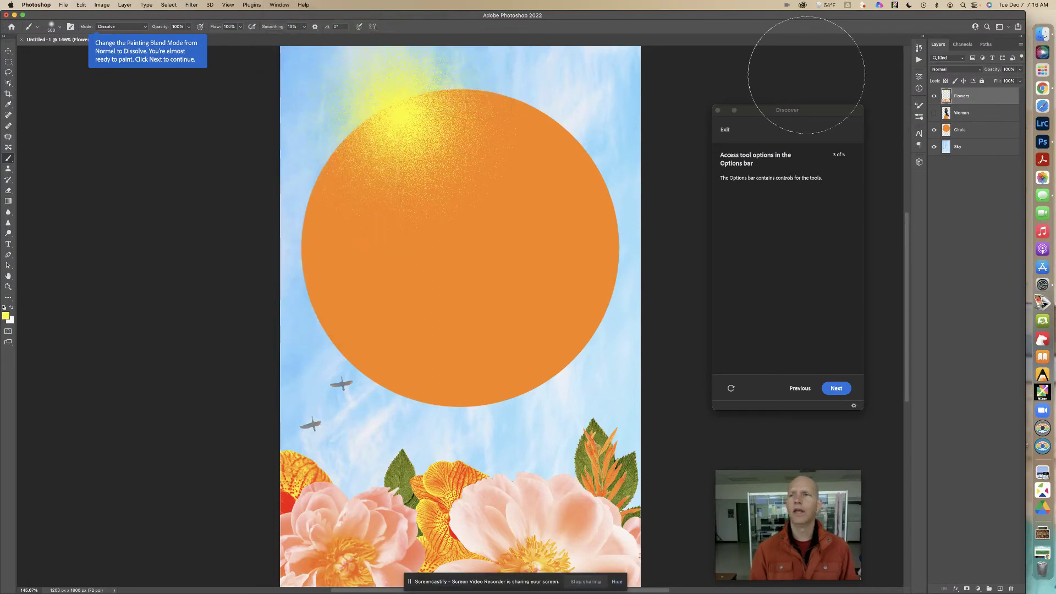
Revert the document history to the last Layer Visibility state, just before the yellow brush dab, moving the Discover window aside as needed.
click(920, 51)
click(919, 51)
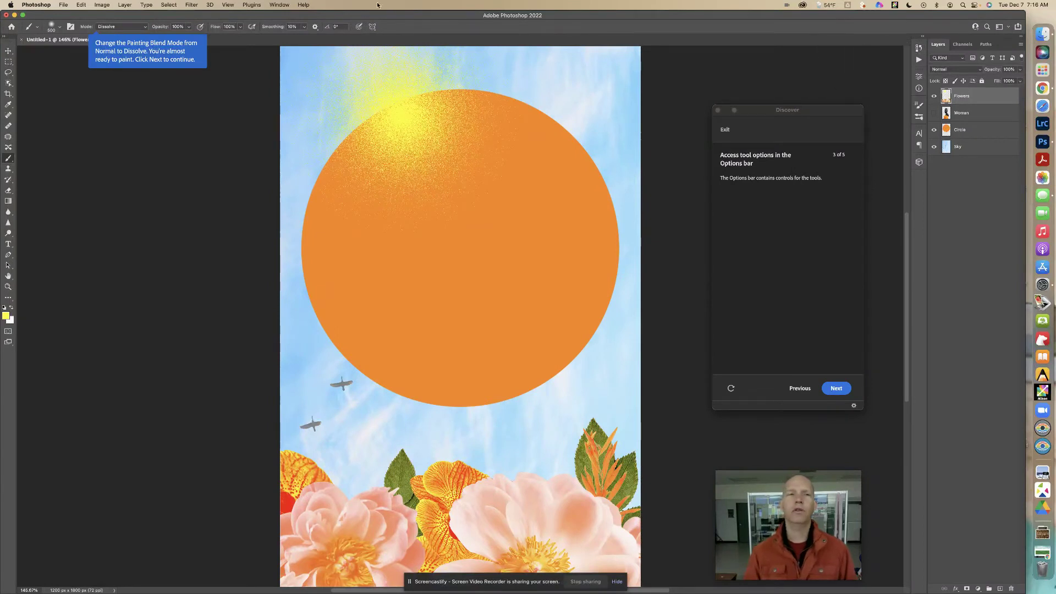
click(279, 5)
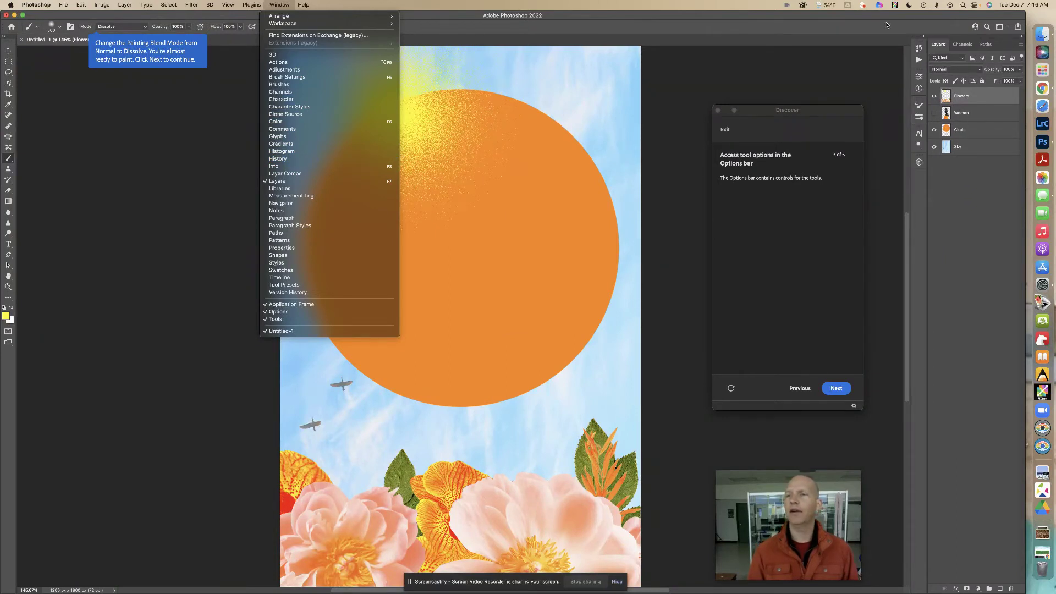
click(918, 49)
click(919, 48)
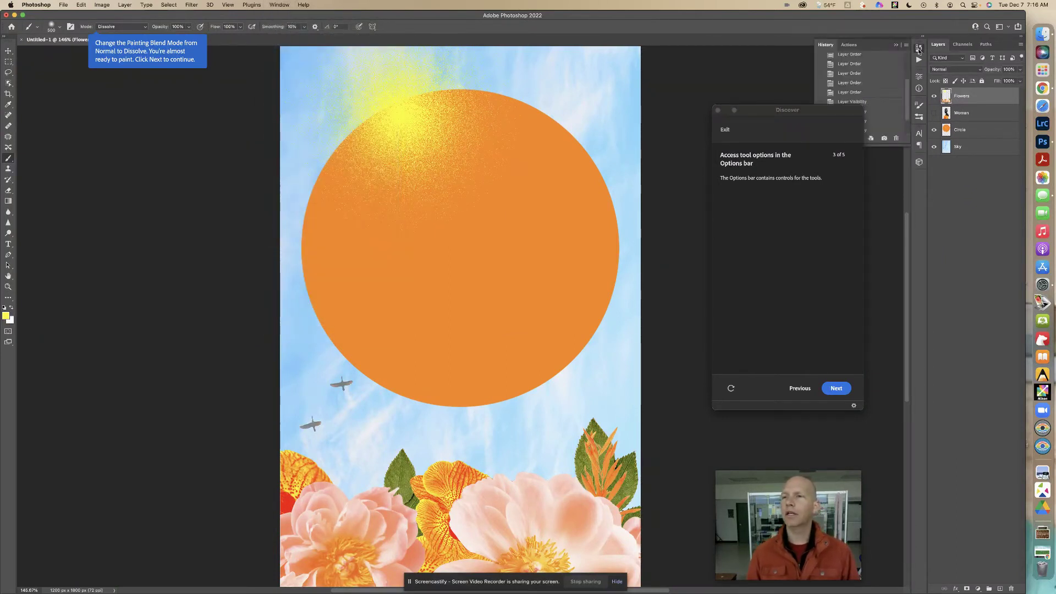
drag(837, 109, 782, 106)
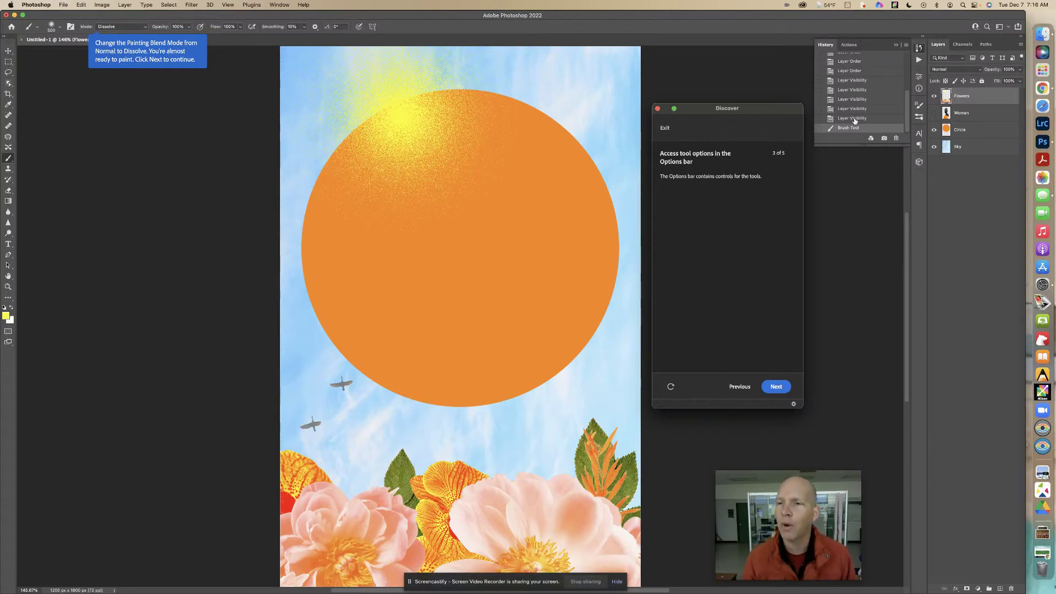
click(855, 119)
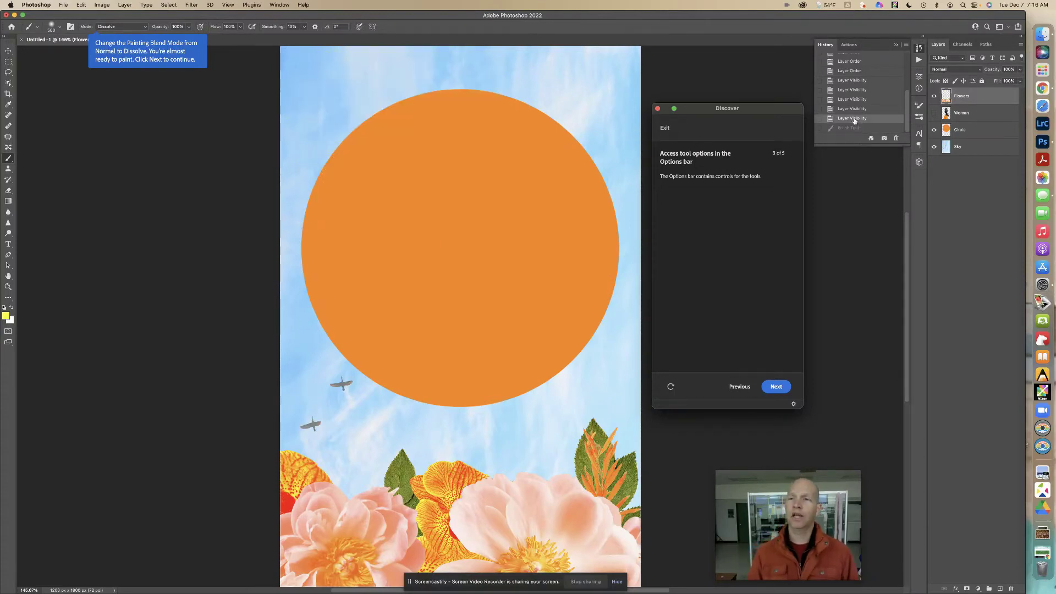
click(918, 48)
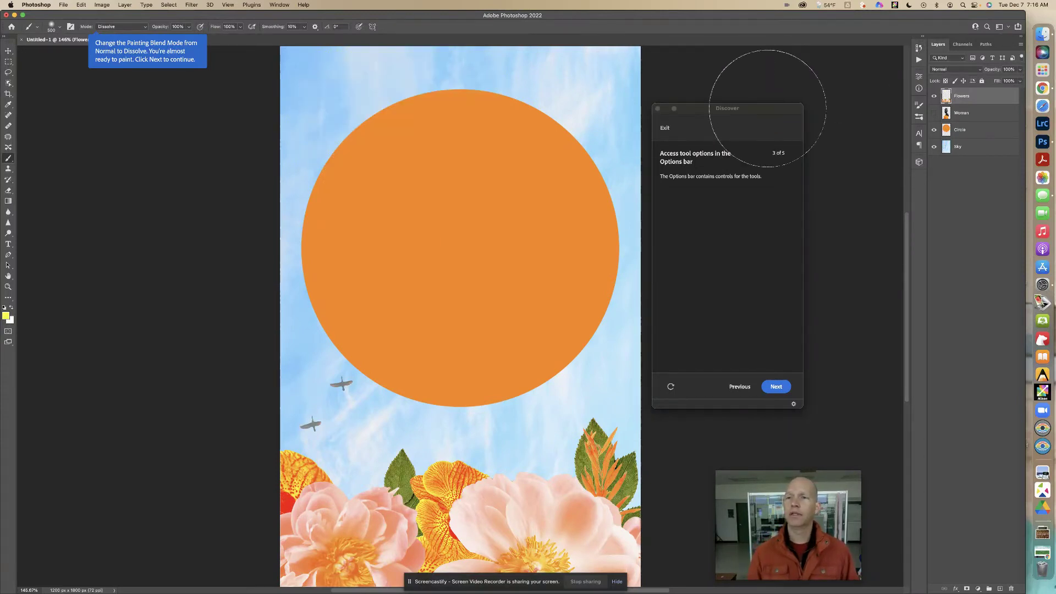
drag(756, 114, 819, 106)
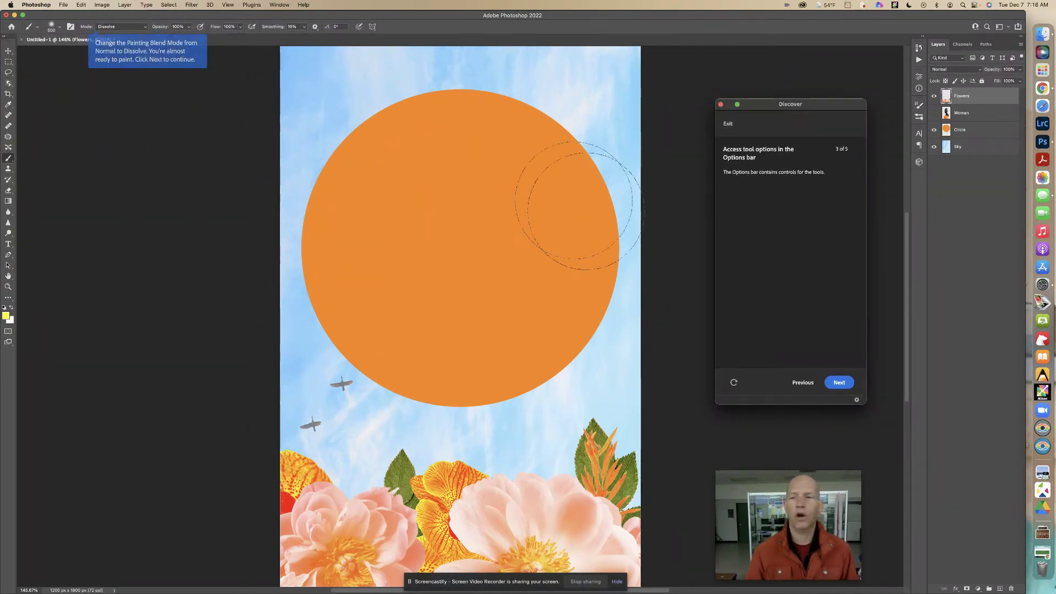
Advance to the Put it all together lesson, select the Circle layer and create a new layer above it.
click(839, 384)
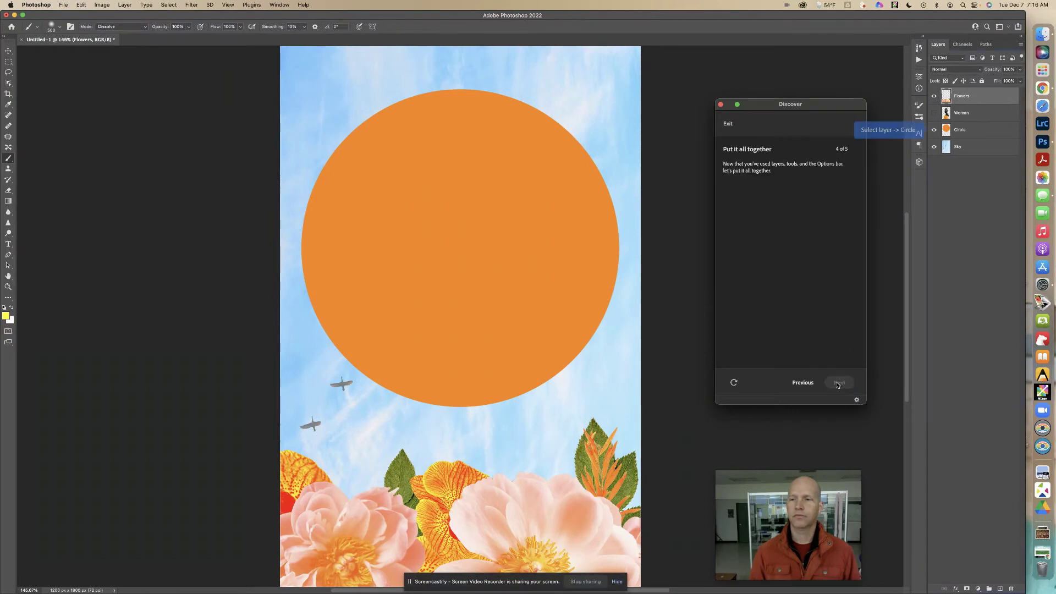
click(949, 131)
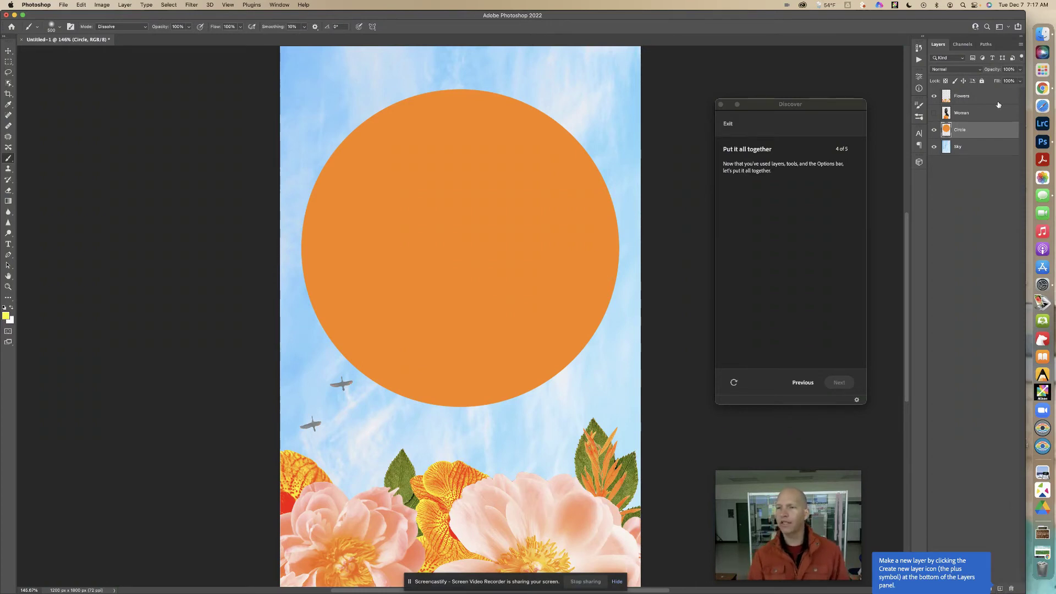
click(1001, 589)
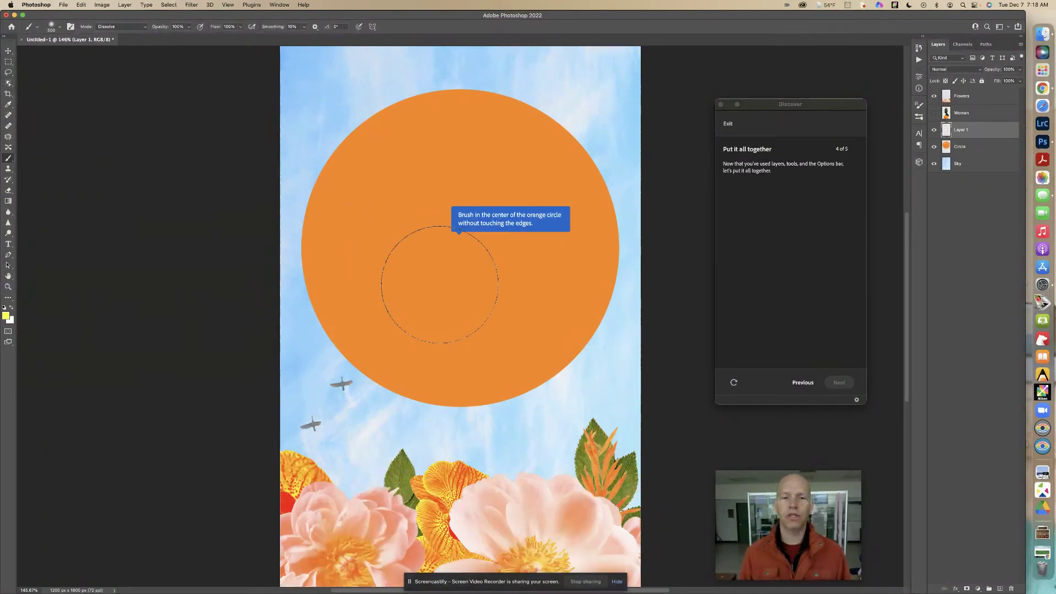
Brush yellow over the centre of the orange circle on the new layer and roll the history back to the New Layer state.
mouse_move(441, 284)
mouse_down()
mouse_move(502, 276)
mouse_move(516, 224)
mouse_move(481, 197)
mouse_move(434, 191)
mouse_move(409, 204)
mouse_move(392, 230)
mouse_move(400, 266)
mouse_move(501, 304)
mouse_move(472, 262)
mouse_up()
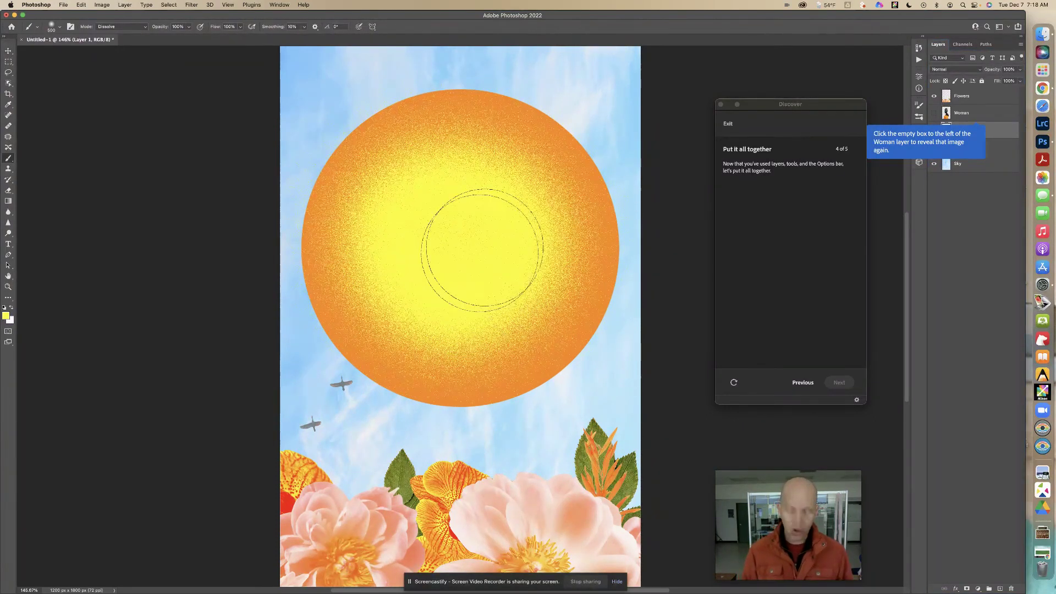
click(917, 49)
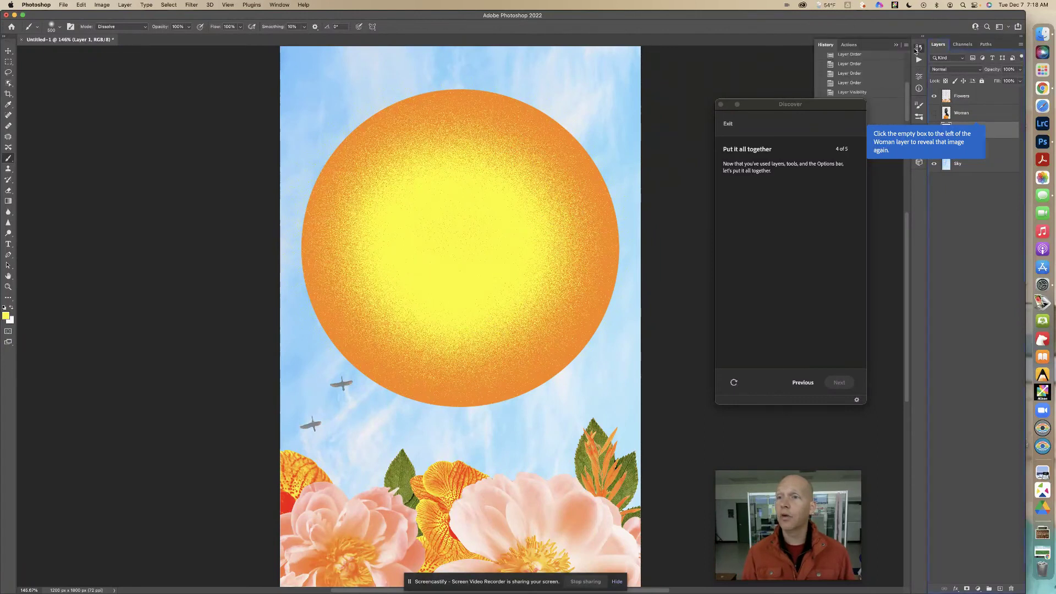
drag(836, 109, 781, 105)
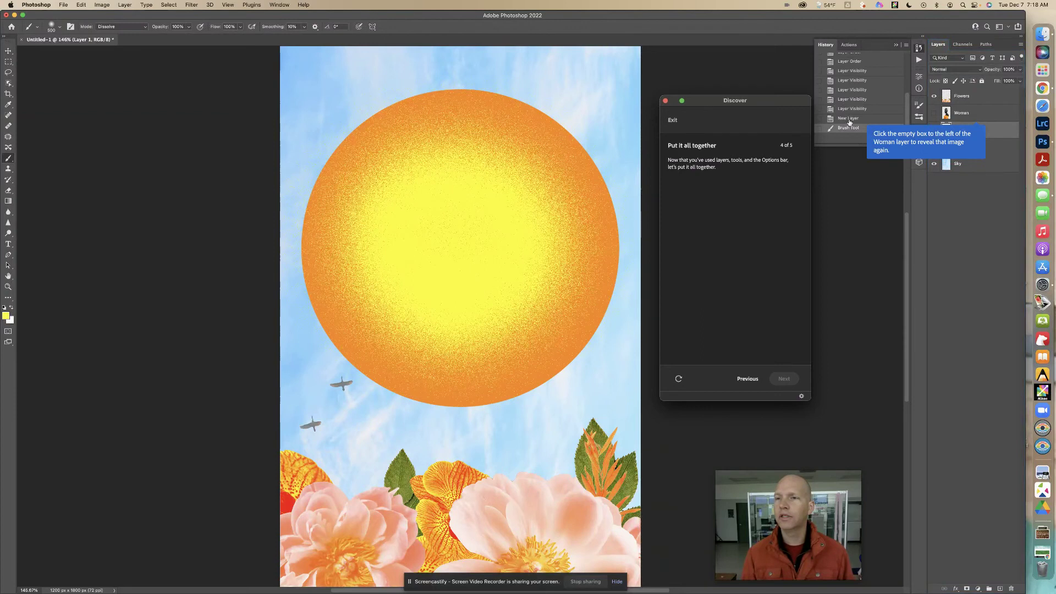
click(848, 119)
click(907, 46)
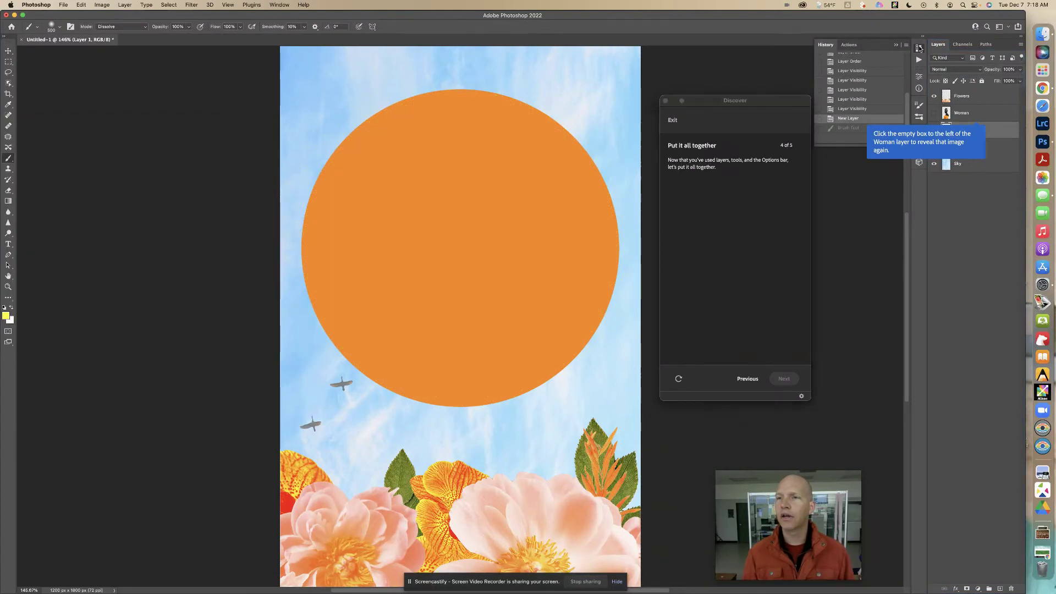
drag(764, 104, 815, 88)
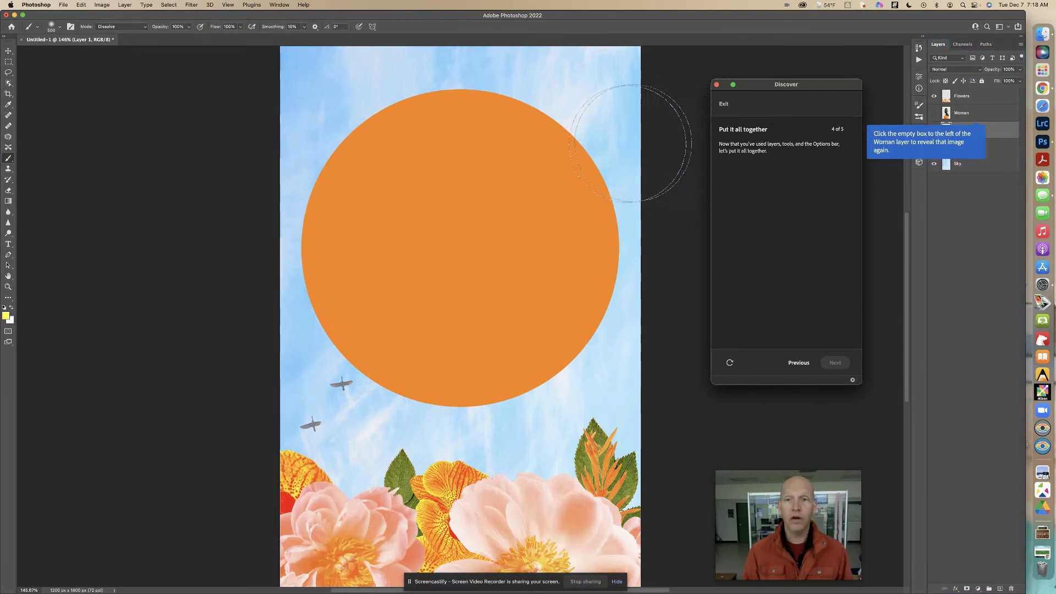
Brush yellow across the centre of the orange circle without touching its edges and make the Woman layer visible.
mouse_move(462, 242)
mouse_down()
mouse_move(460, 215)
mouse_move(419, 222)
mouse_move(412, 257)
mouse_move(455, 278)
mouse_move(502, 273)
mouse_move(504, 214)
mouse_move(468, 203)
mouse_move(429, 214)
mouse_move(402, 262)
mouse_move(419, 291)
mouse_move(494, 294)
mouse_up()
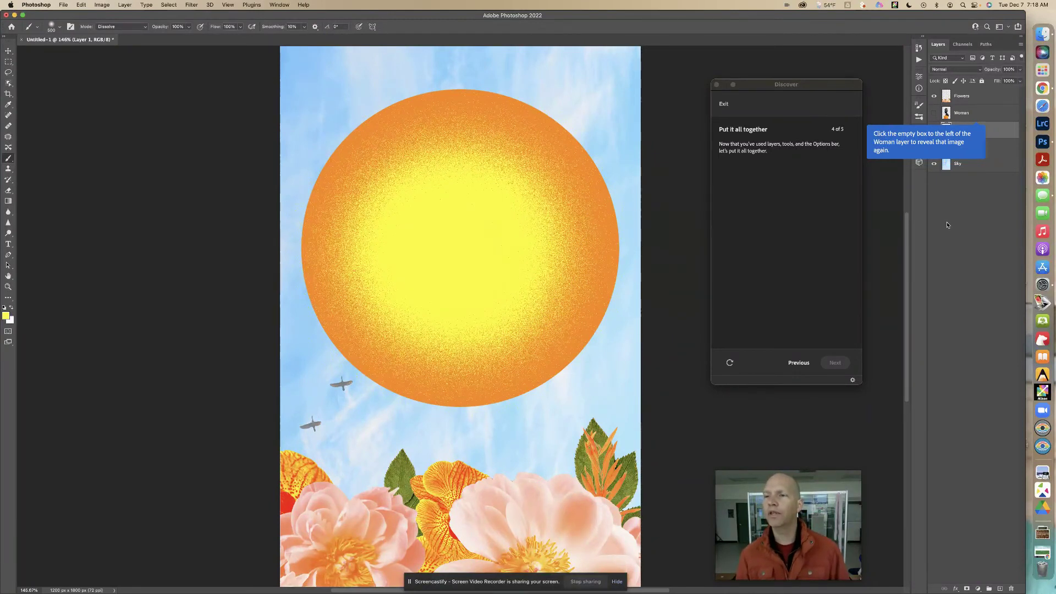
click(934, 113)
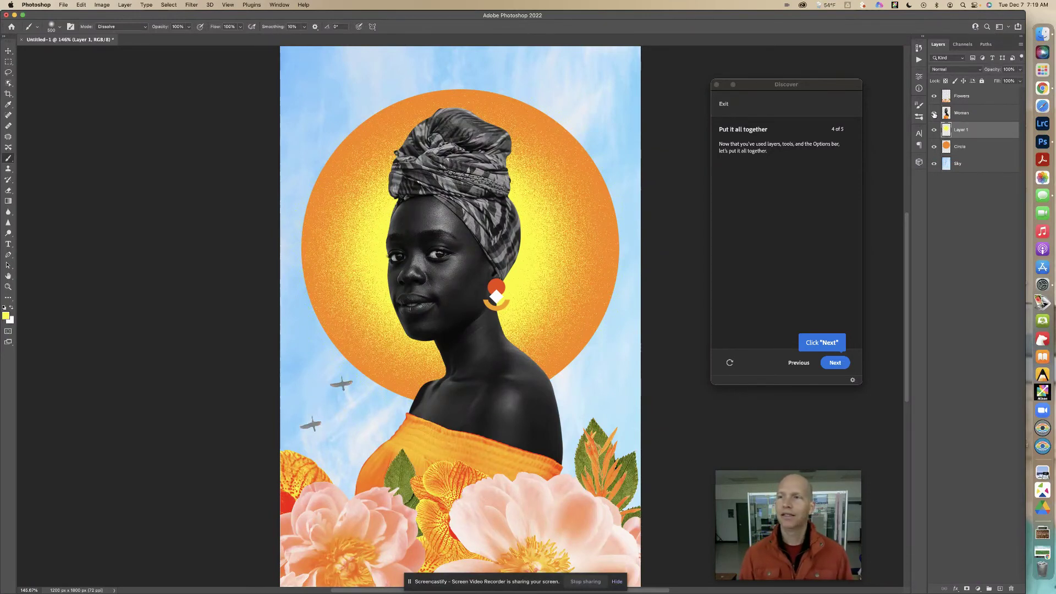
Toggle Layer 1, Flowers, Woman, Circle and Sky off and back on to examine what each layer contributes.
click(934, 130)
click(934, 131)
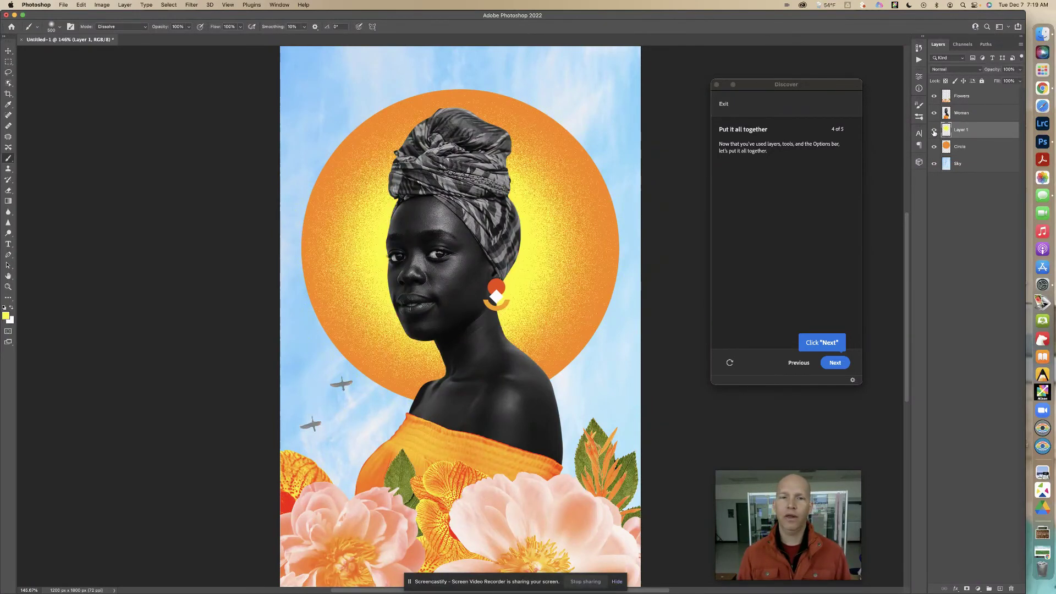
click(934, 131)
click(934, 131)
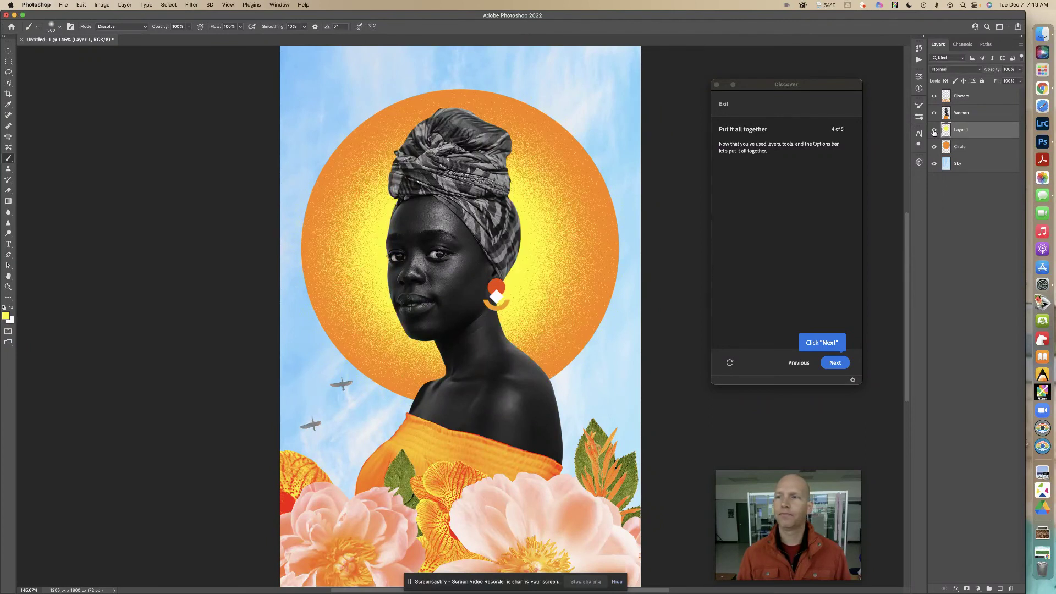
click(934, 96)
click(934, 96)
click(935, 112)
click(935, 113)
click(934, 147)
click(934, 147)
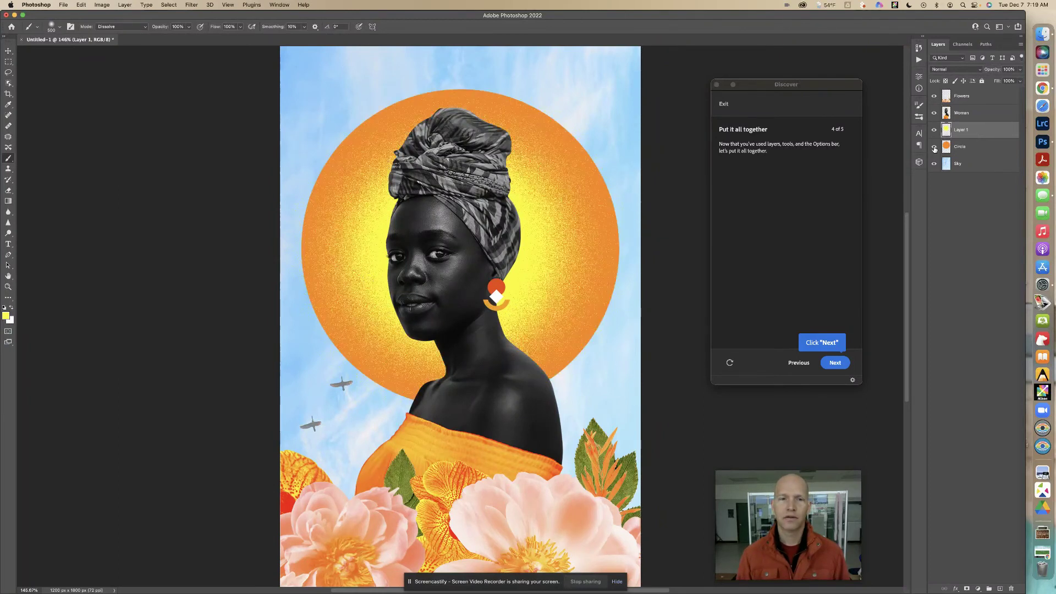
click(934, 164)
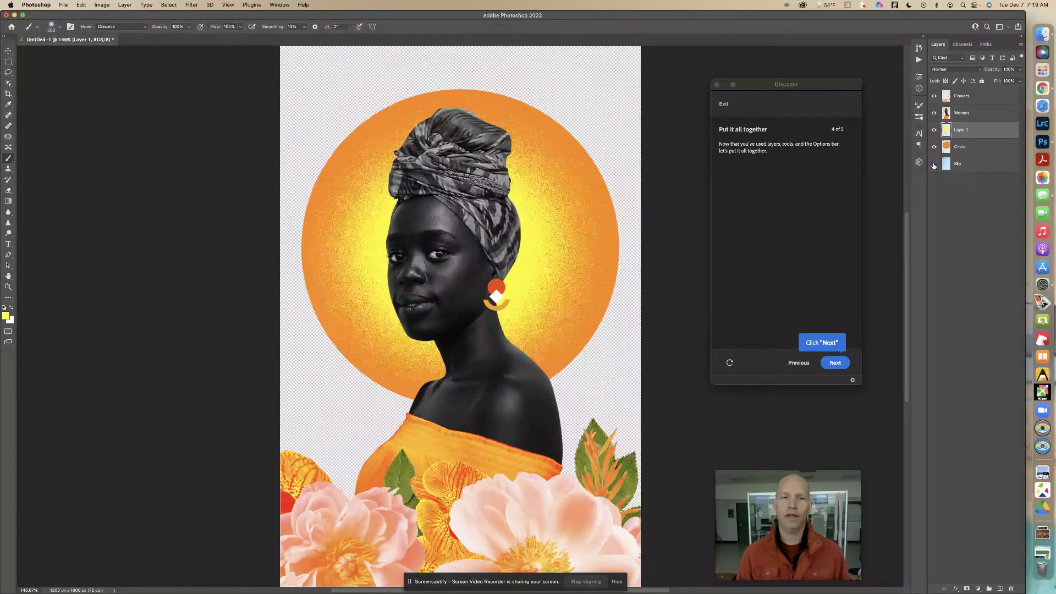
click(933, 164)
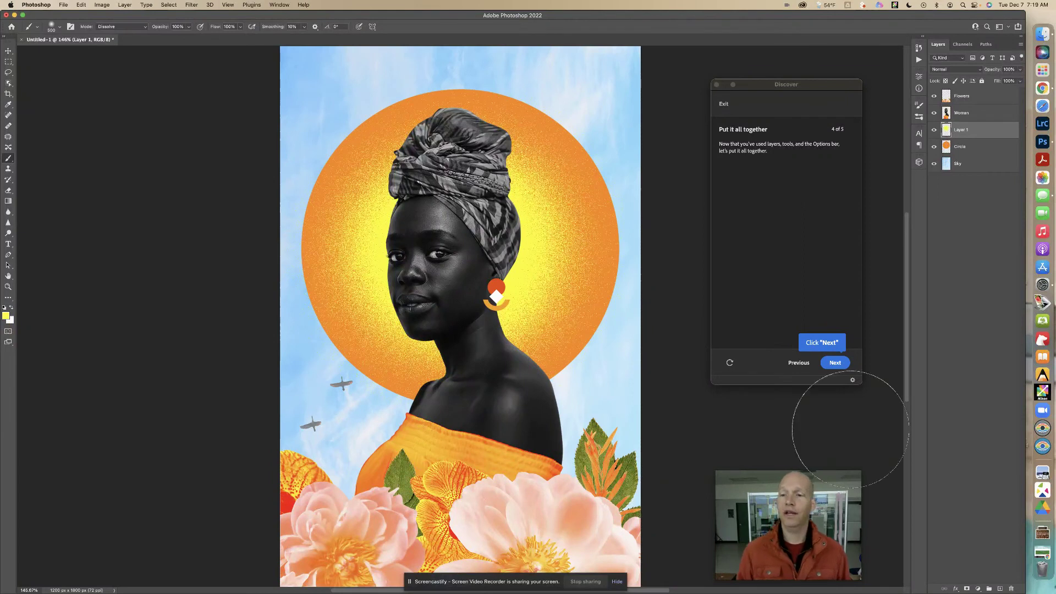
Advance to the Make some Photoshop magic lesson, select the Sky layer and activate the Spot Healing Brush.
click(839, 364)
click(840, 363)
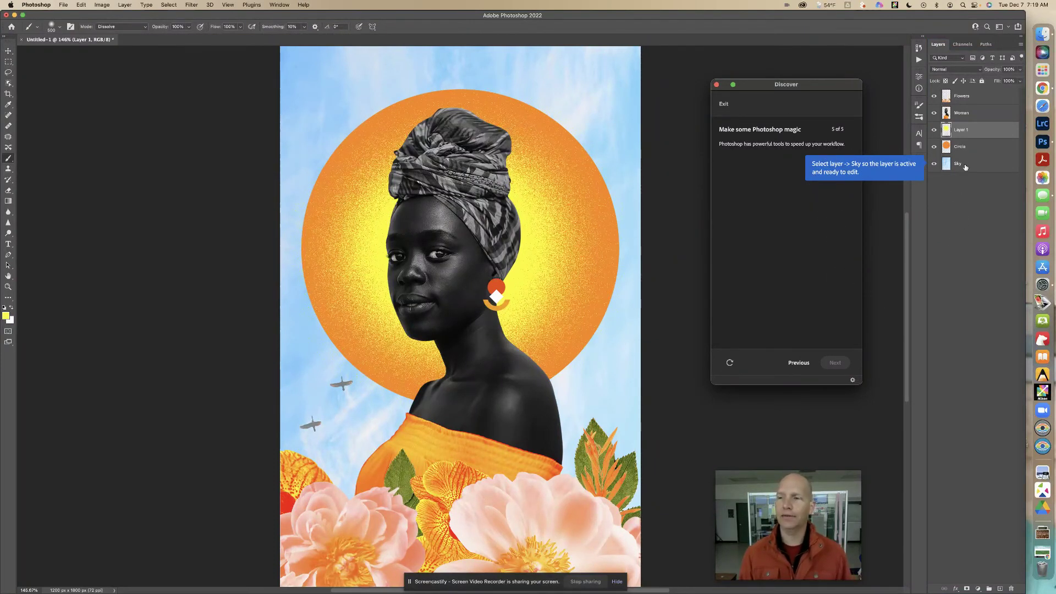
click(946, 165)
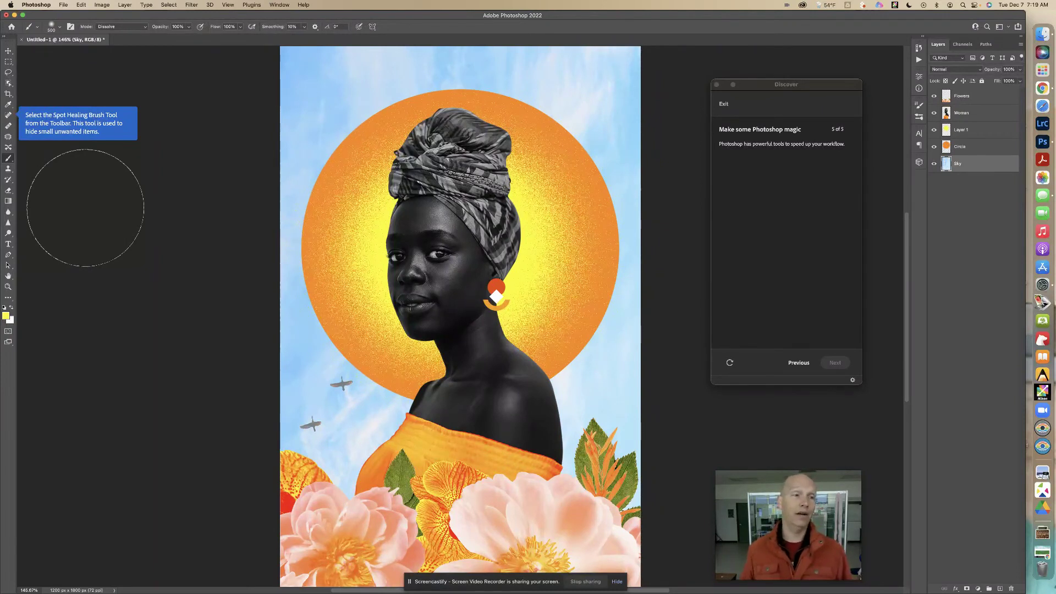
click(9, 115)
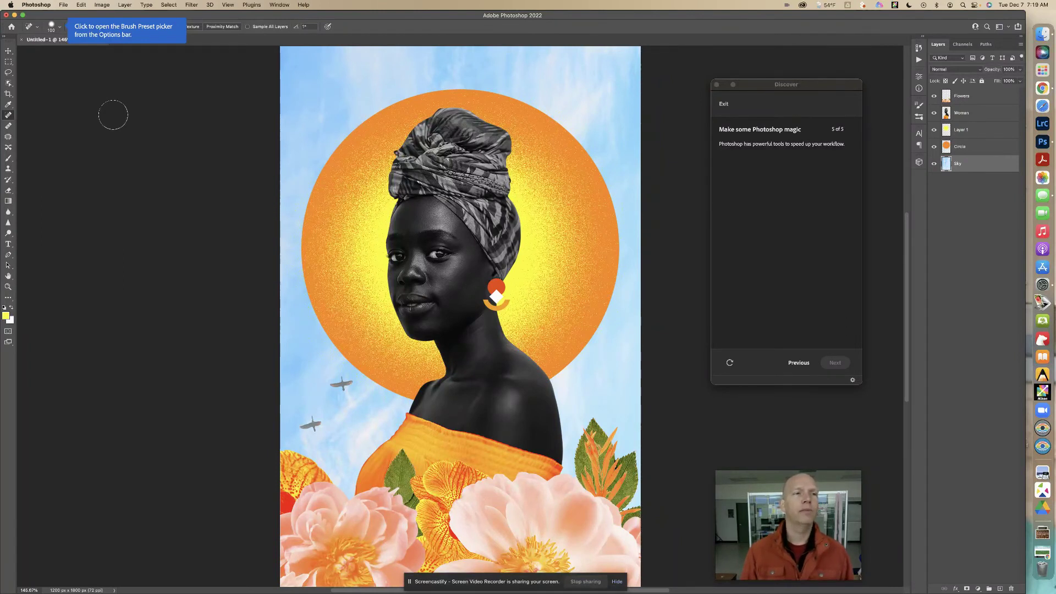
Open the Spot Healing Brush's tip settings and try to change the brush size.
click(60, 29)
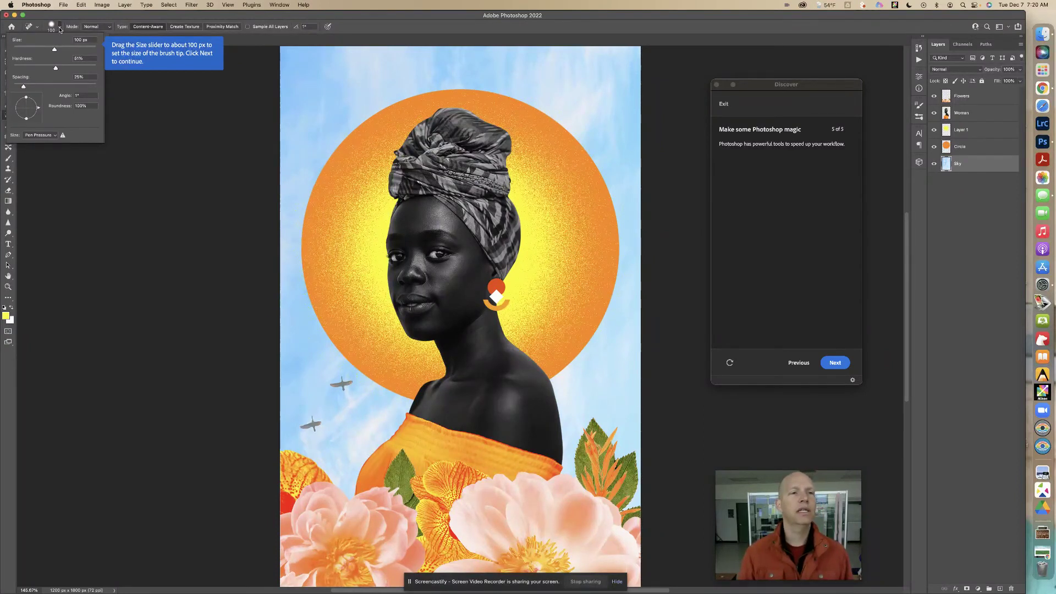
mouse_move(54, 50)
mouse_down()
mouse_move(14, 51)
mouse_move(85, 51)
mouse_move(71, 50)
mouse_up()
key(BackSpace)
key(BackSpace)
key(BackSpace)
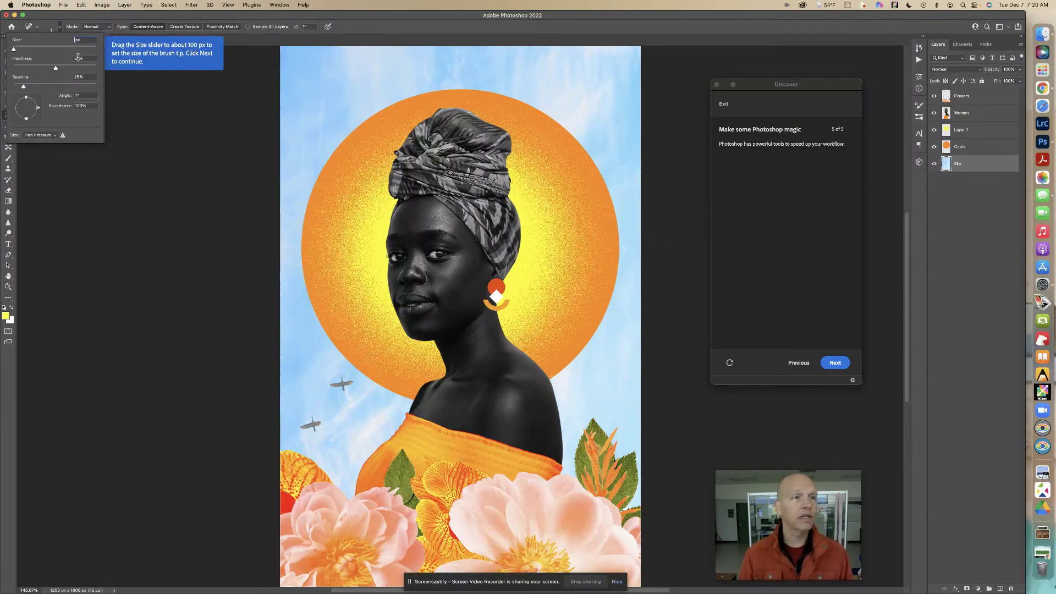
key(Return)
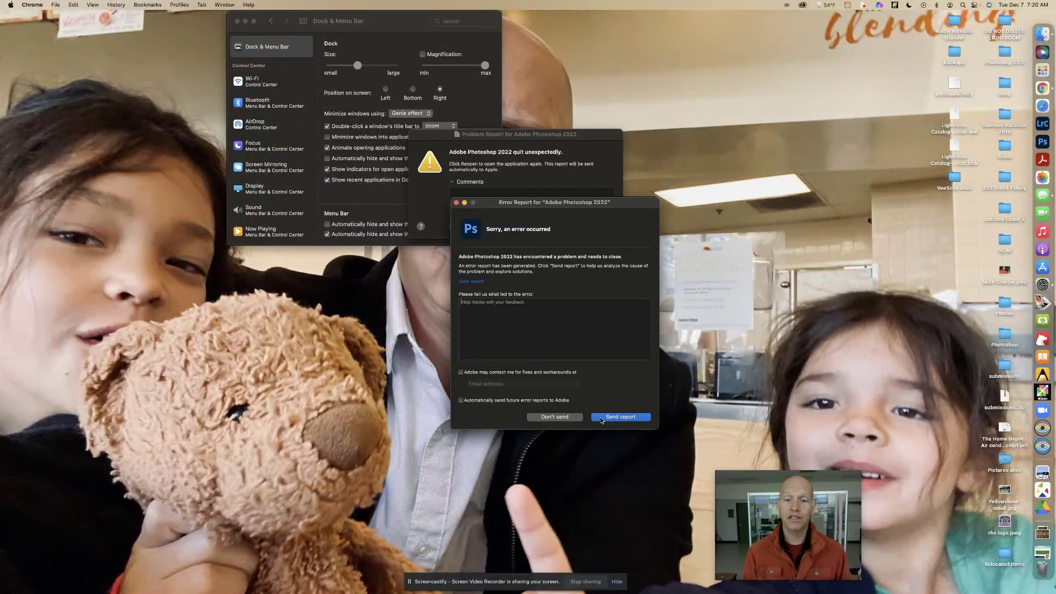
Send the Photoshop error report to Adobe and close the suggested solution notice.
click(611, 418)
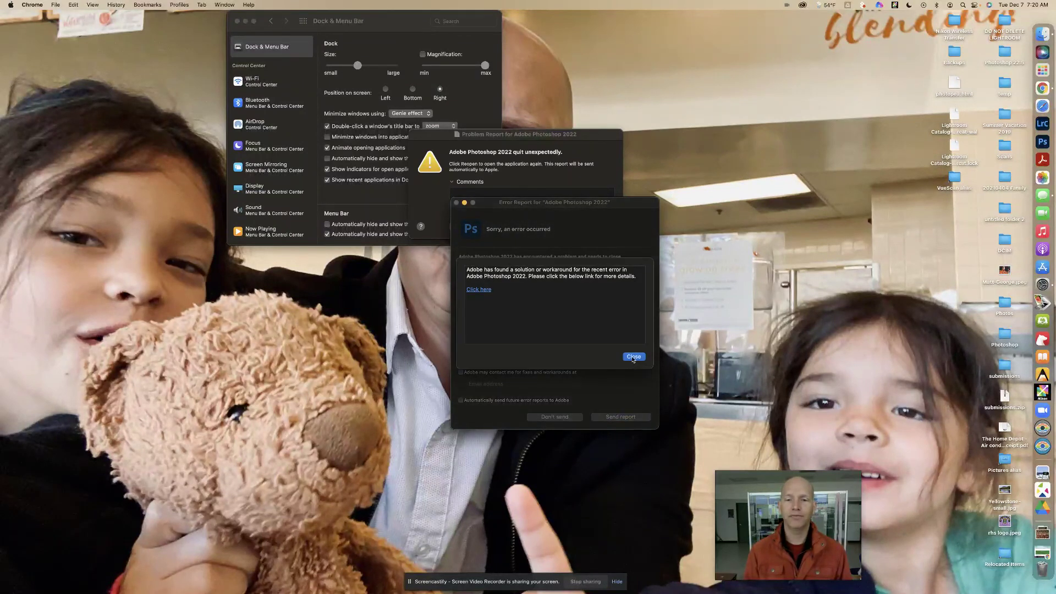
click(633, 357)
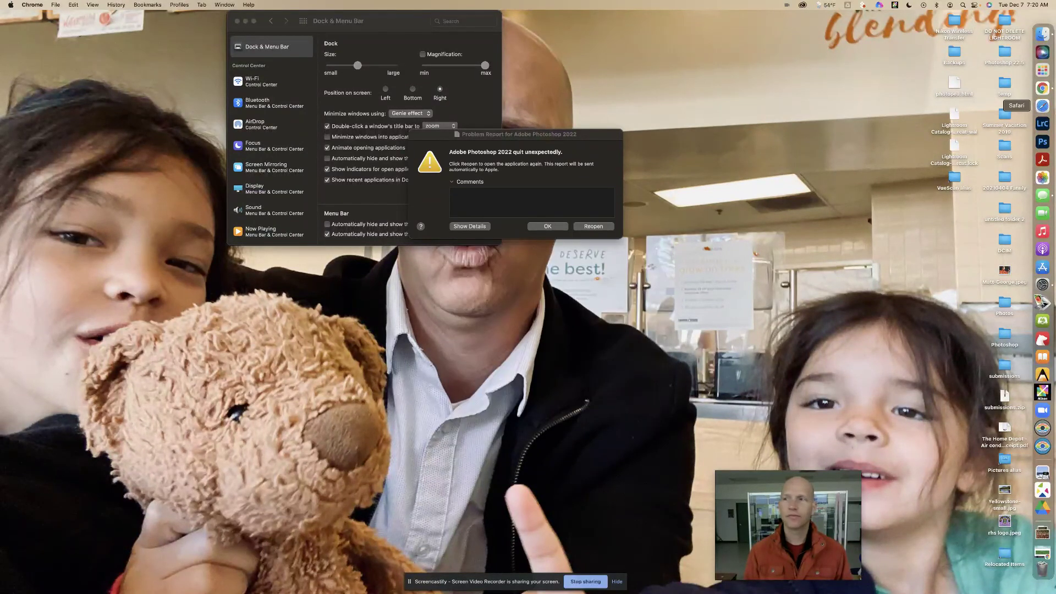
Minimize the browser window, set the Spot Healing Brush's size to 100 px and advance the tutorial to the bird-removal instruction.
click(1043, 89)
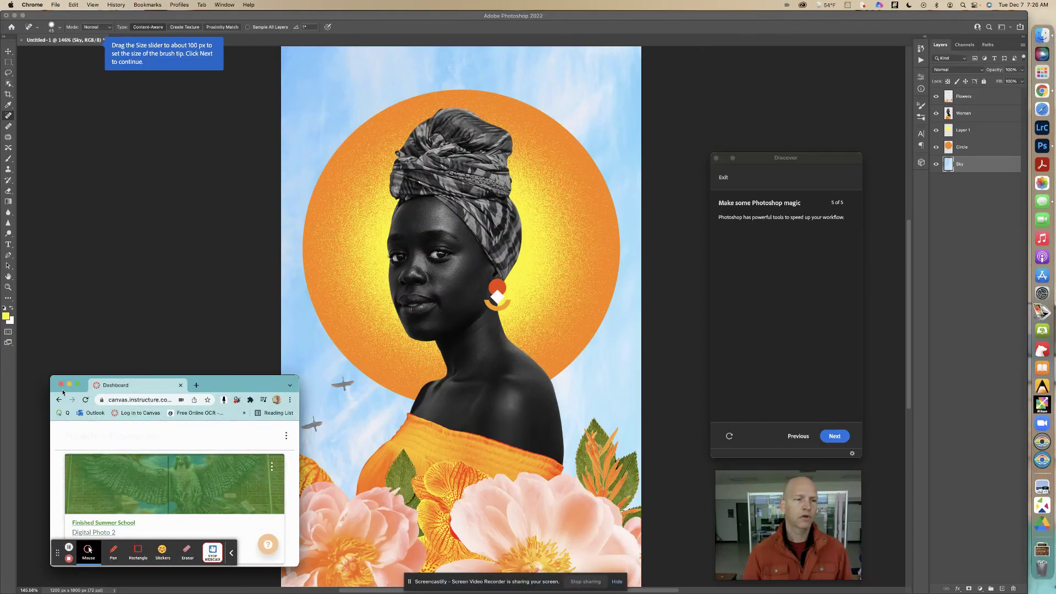
click(69, 386)
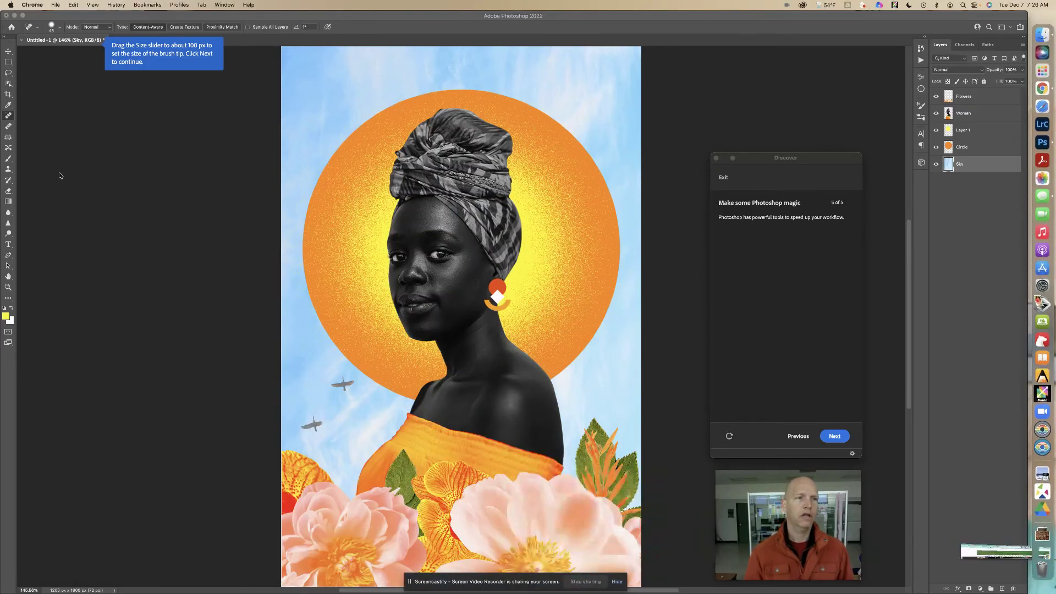
click(51, 27)
drag(34, 50, 54, 51)
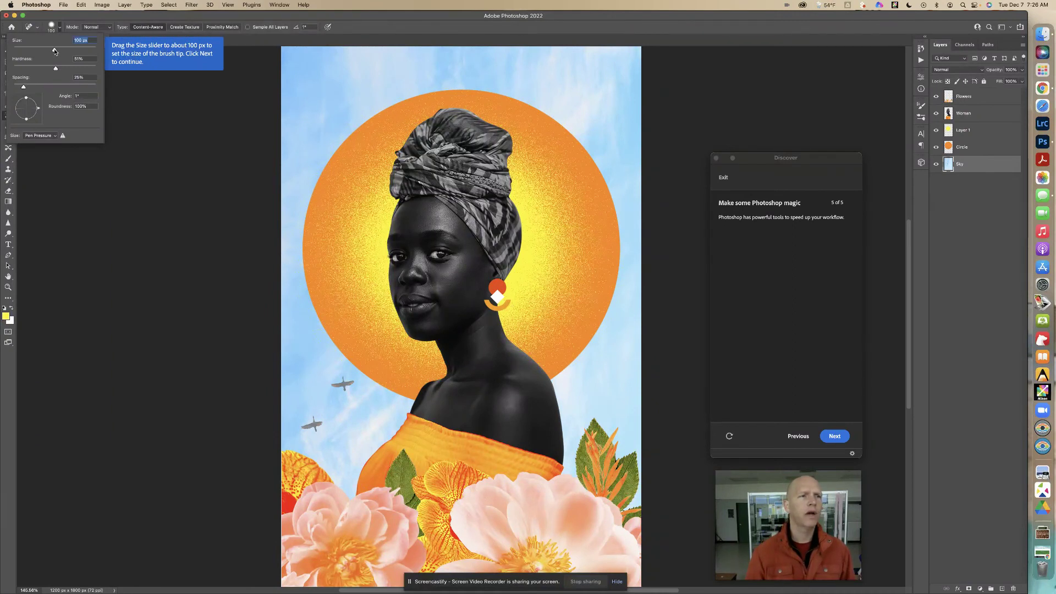
click(110, 21)
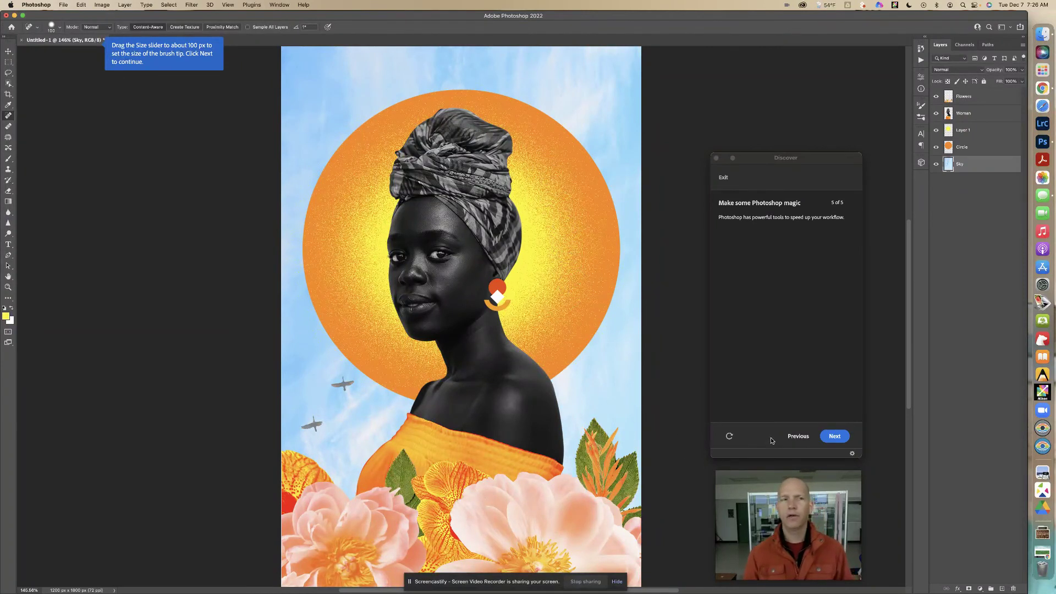
click(834, 437)
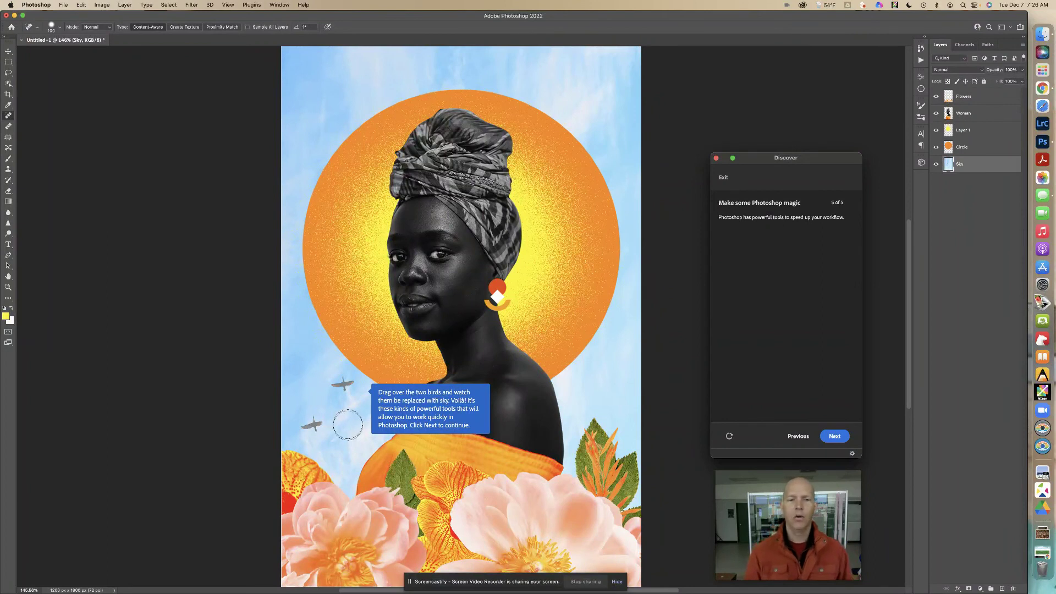
Remove the two birds from the sky with the Spot Healing Brush and finish the Make some Photoshop magic lesson.
drag(345, 386, 339, 384)
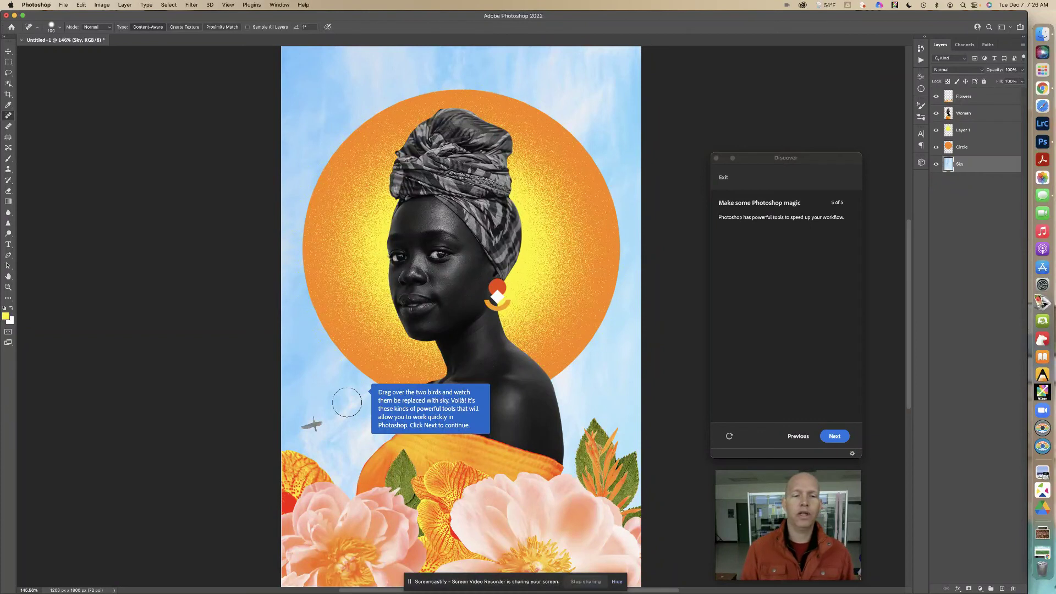
drag(314, 424, 316, 425)
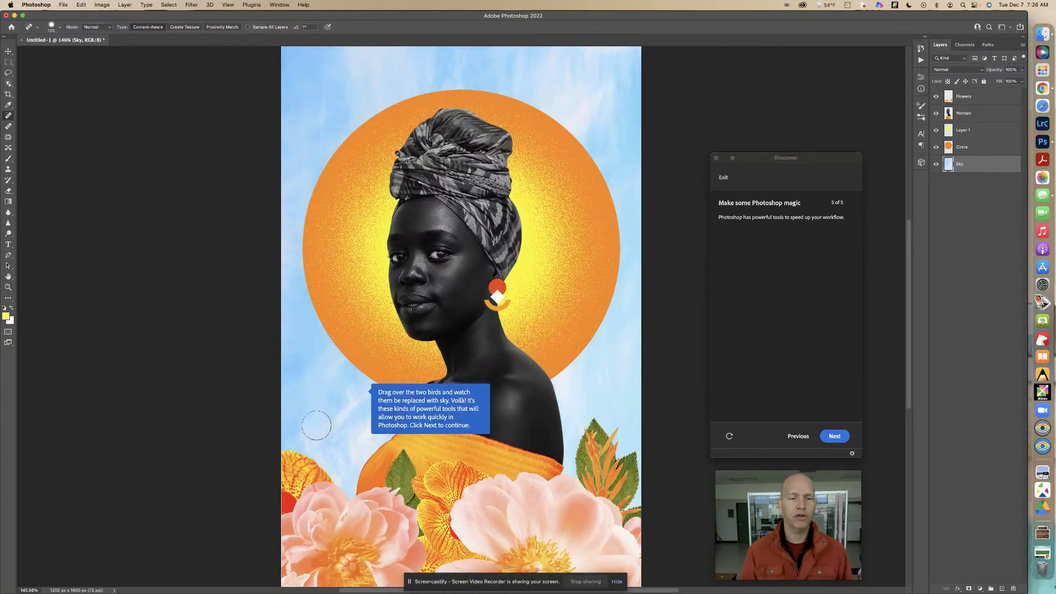
click(832, 436)
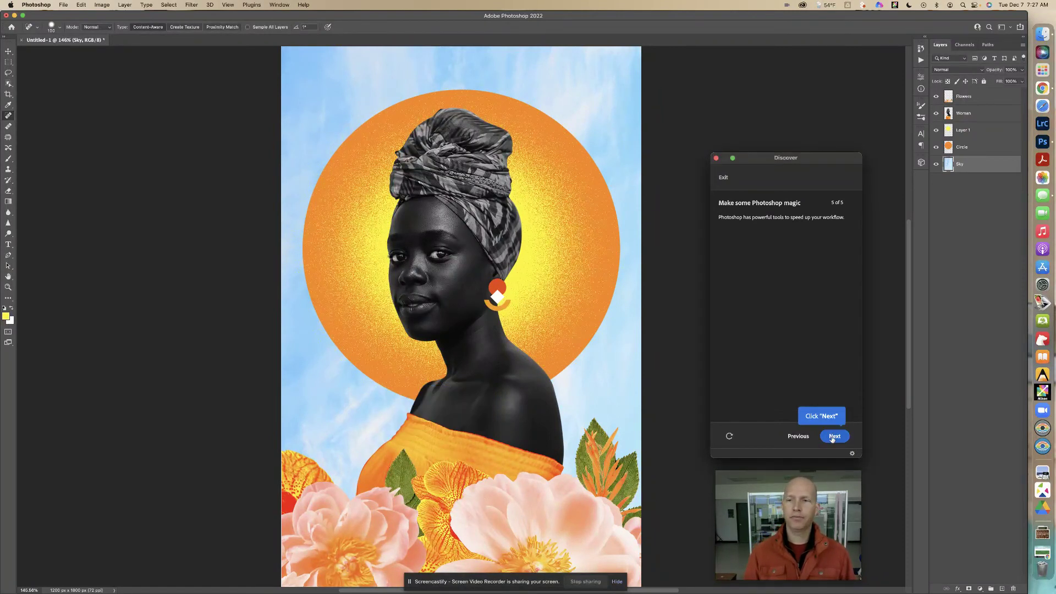
click(833, 437)
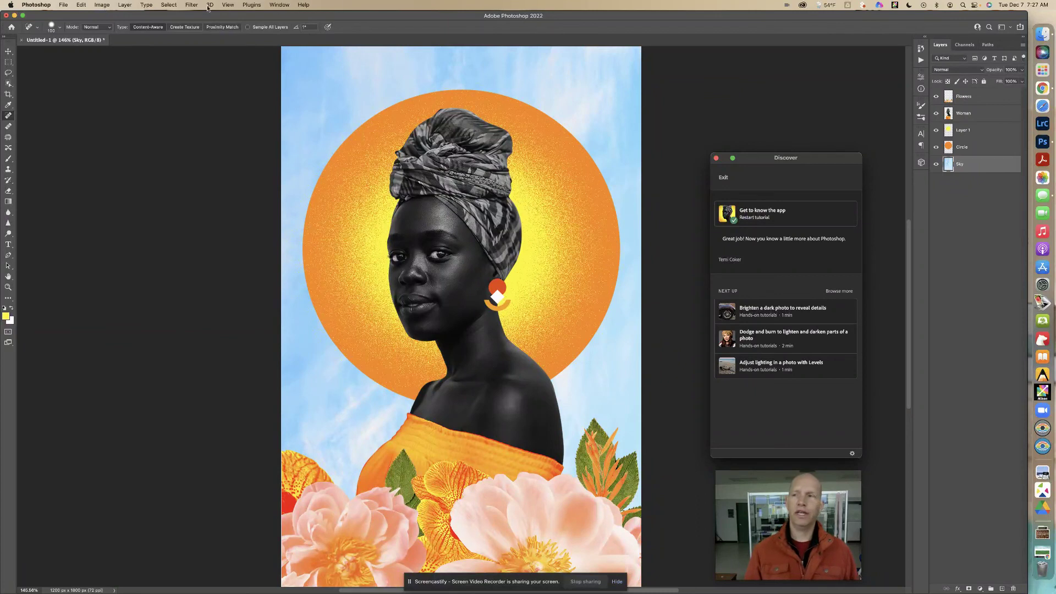
click(1042, 89)
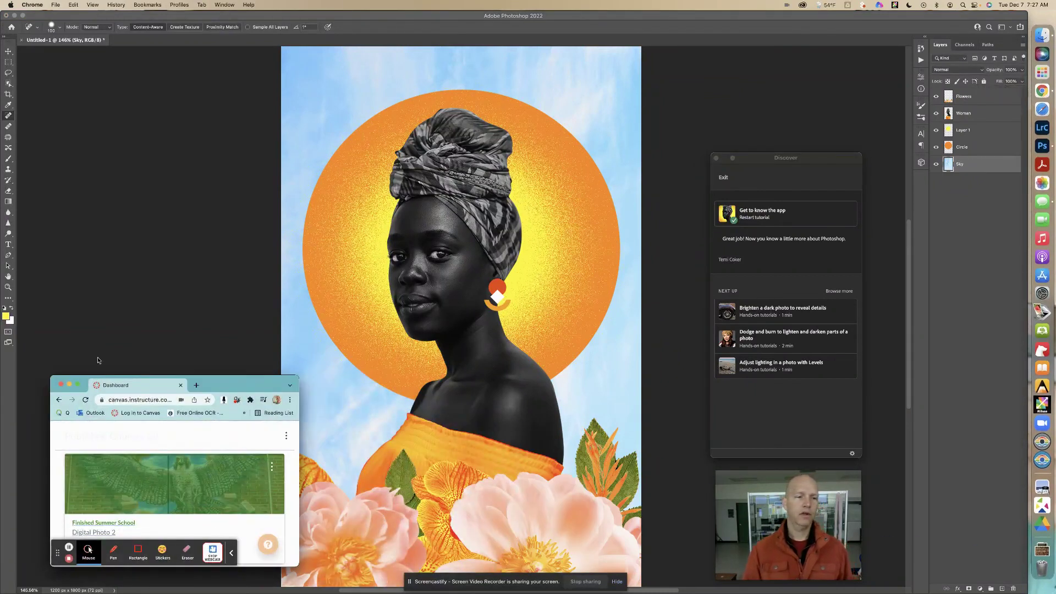
click(70, 386)
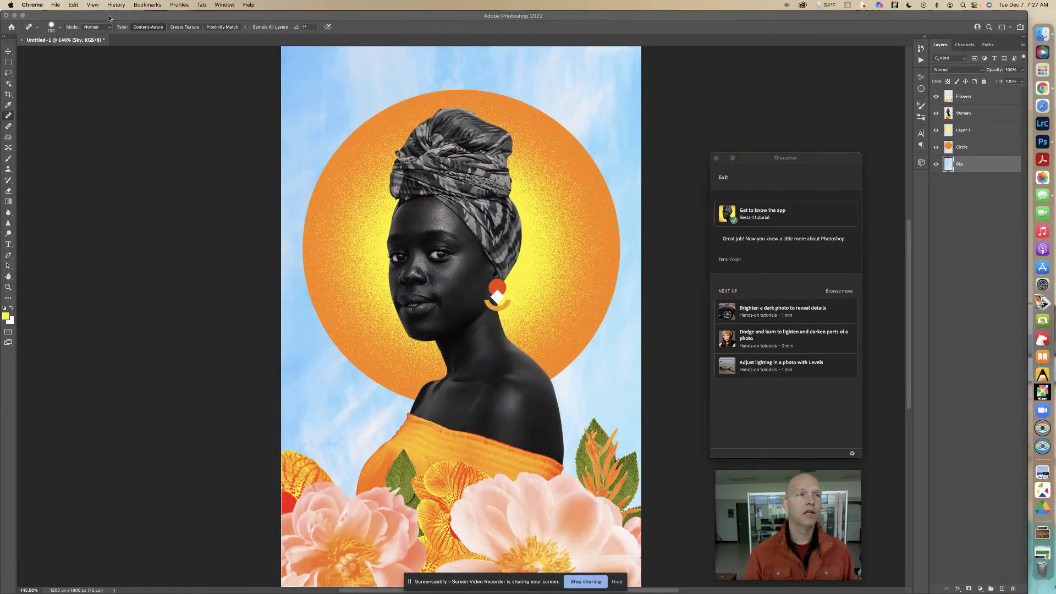
click(202, 21)
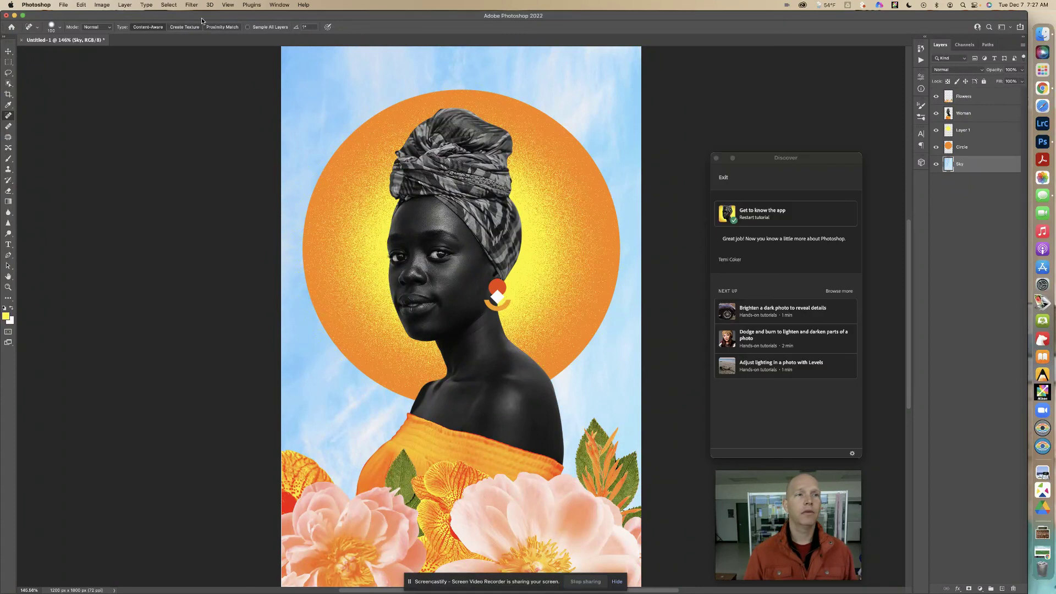
Resize the whole image to a height of 1000 pixels with Image Size, keeping its proportions.
click(102, 7)
click(114, 67)
double_click(586, 278)
text(1000)
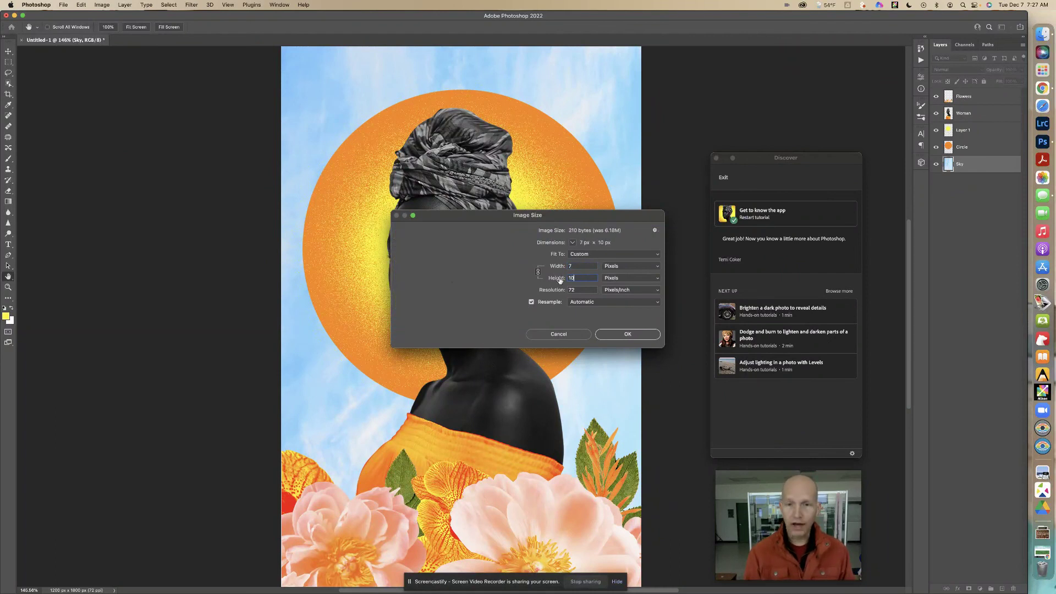
click(627, 334)
key(super+0)
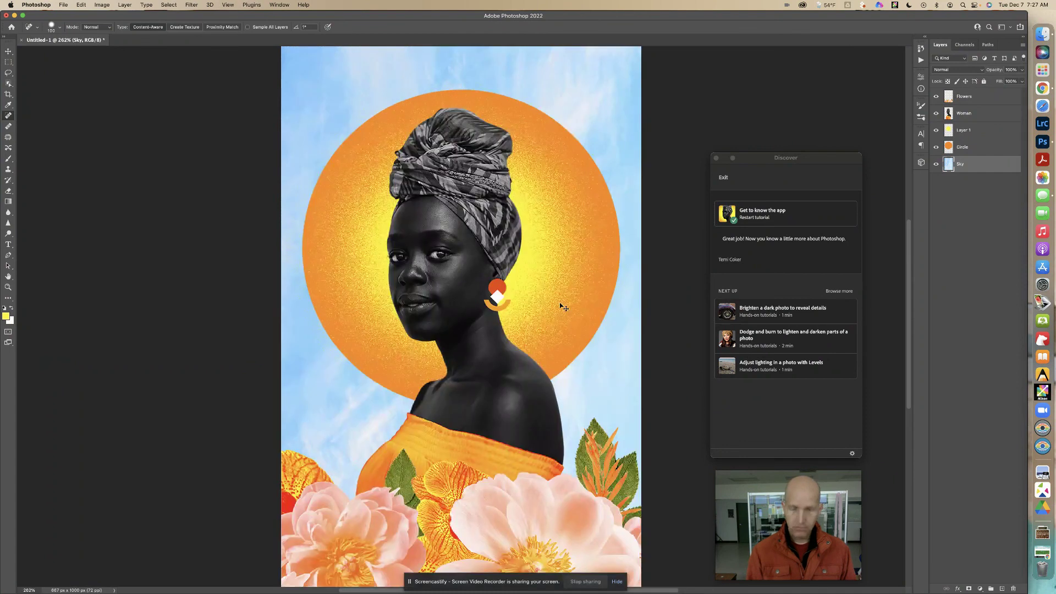
Start saving a copy of the artwork on the computer and set its format to JPEG.
click(64, 5)
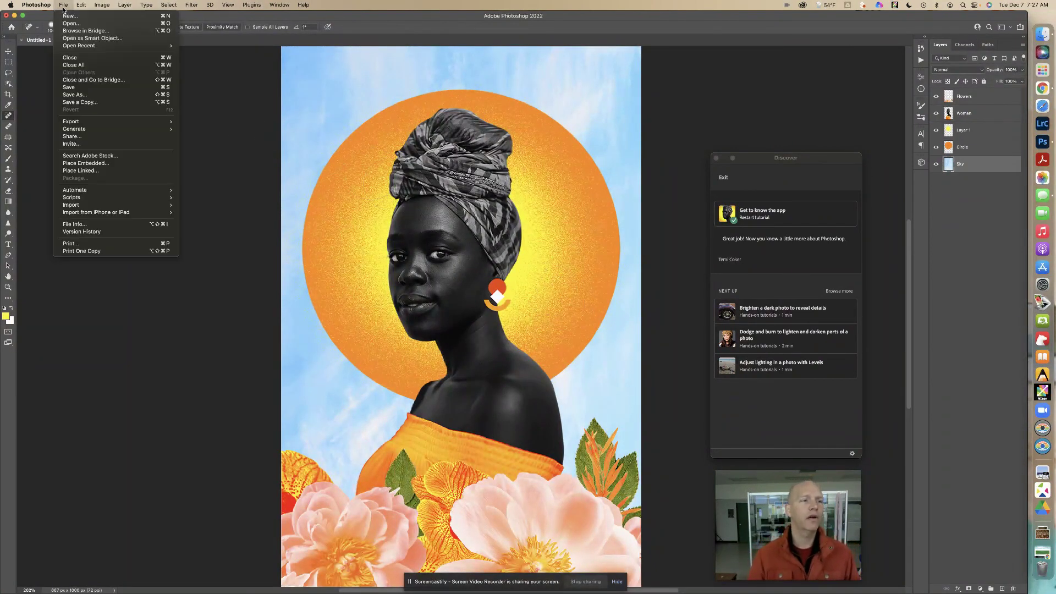
click(80, 102)
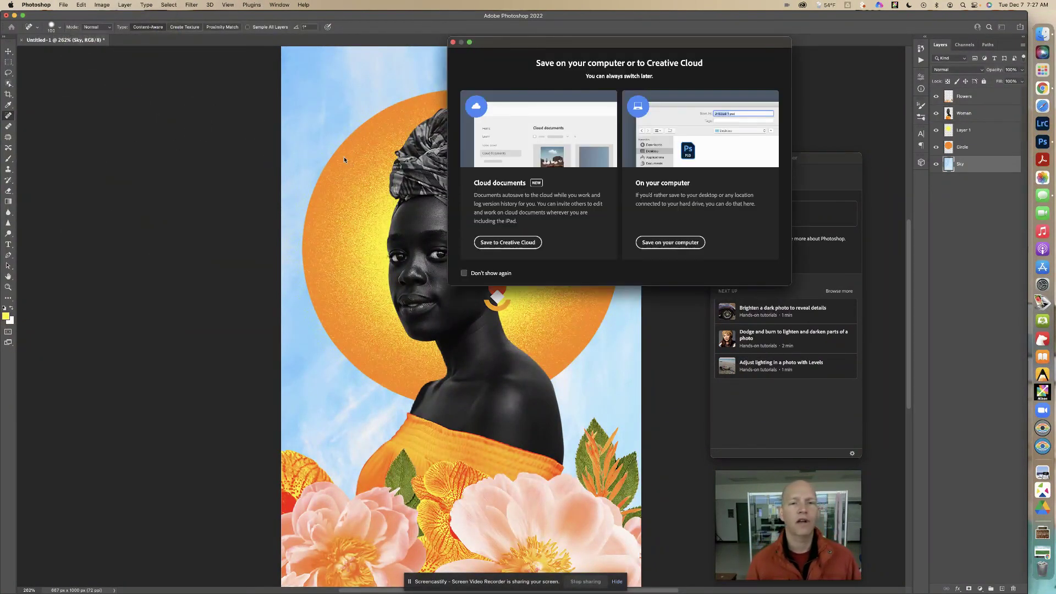
click(681, 242)
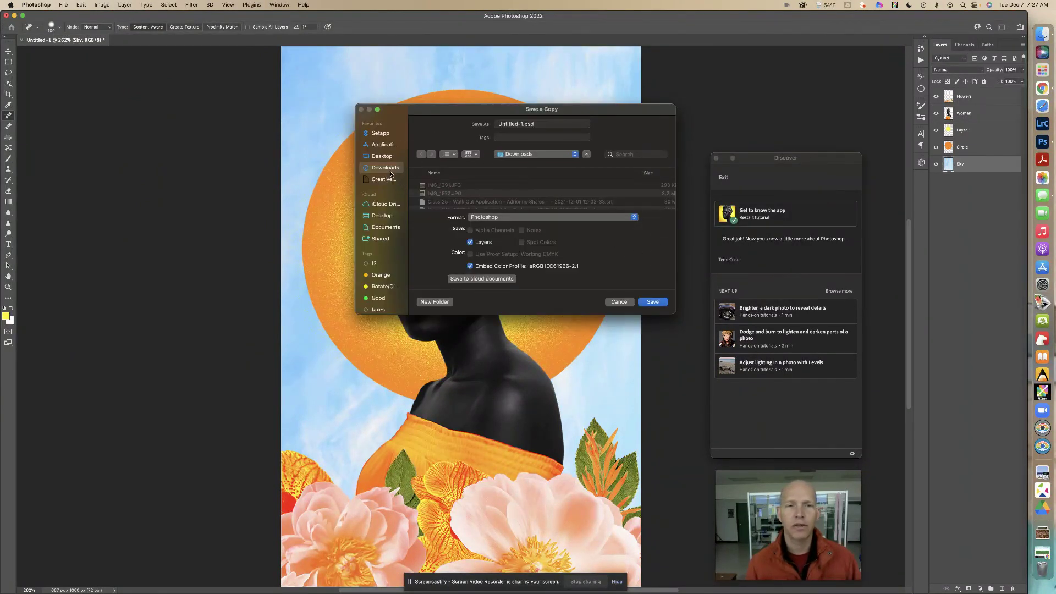
click(503, 218)
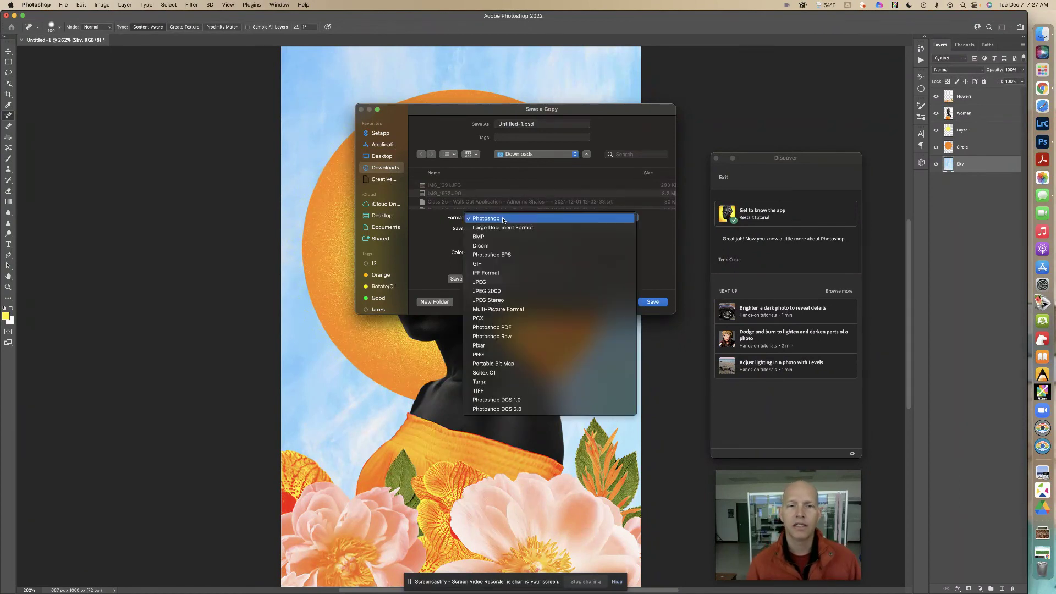
click(508, 286)
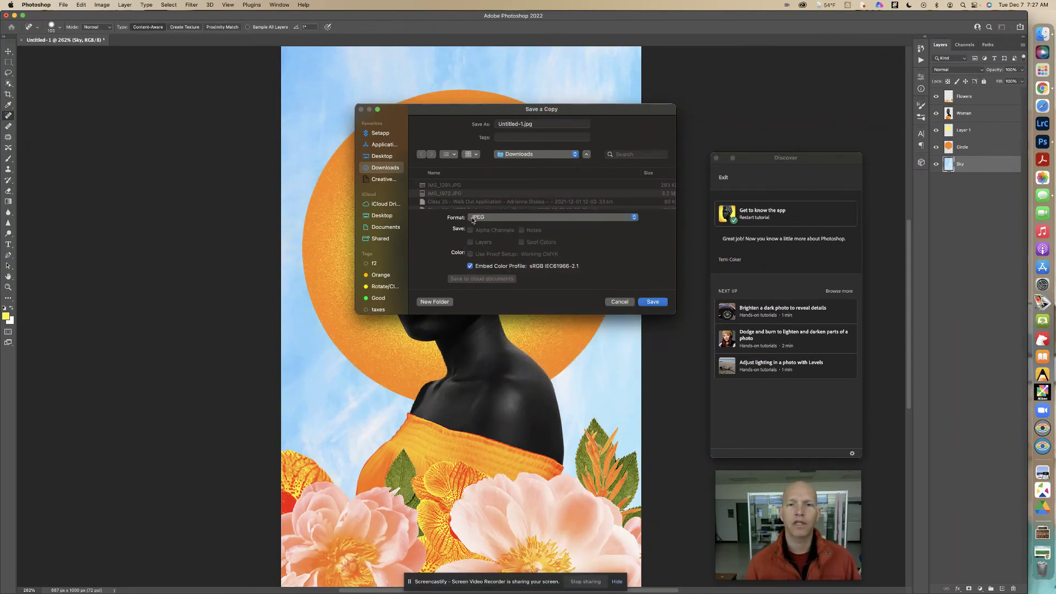
Name the copy "Get to know the app.jpg" and save it in the Downloads folder.
click(519, 125)
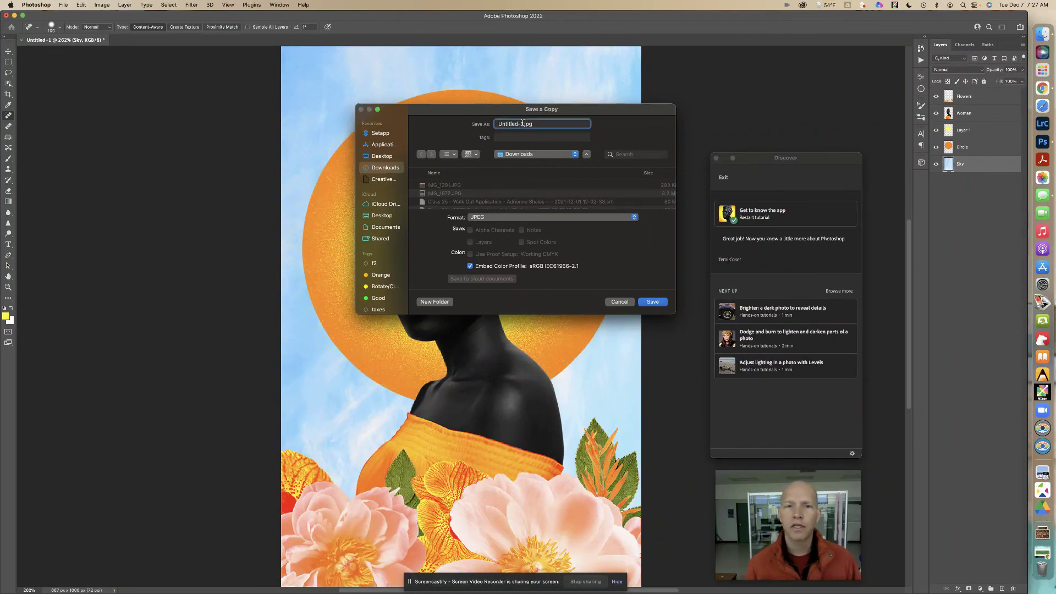
key(BackSpace)
key(BackSpace)
key(BackSpace)
key(BackSpace)
key(BackSpace)
key(BackSpace)
key(BackSpace)
key(BackSpace)
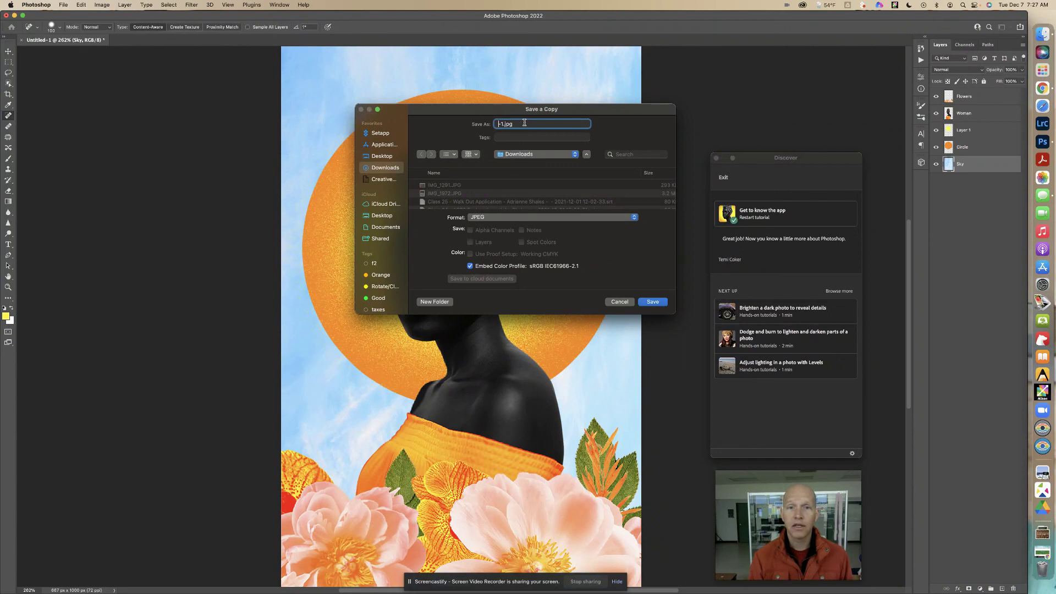
text(Get )
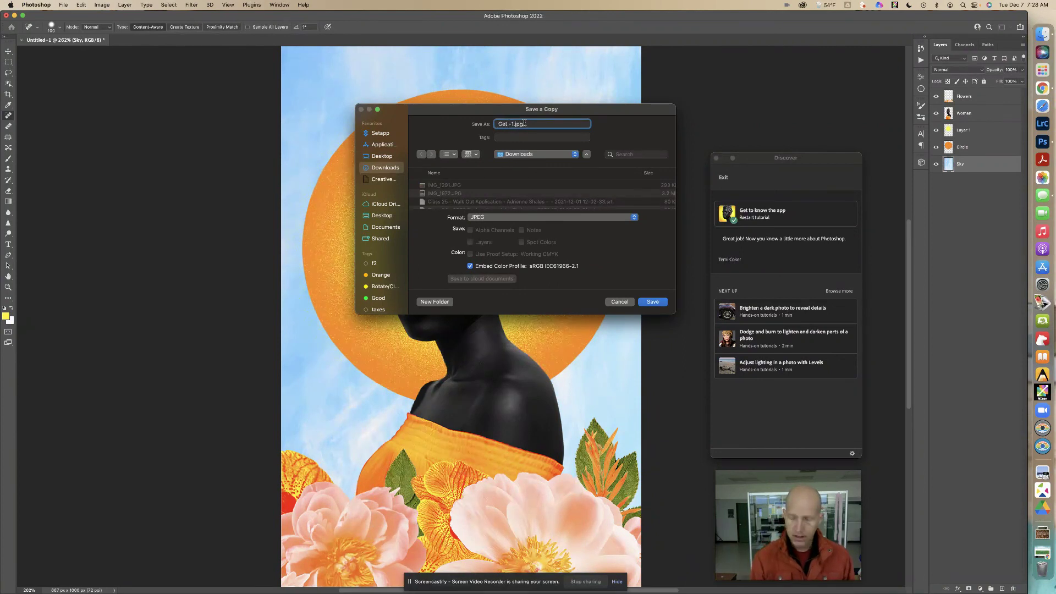
text(to know)
text( the app)
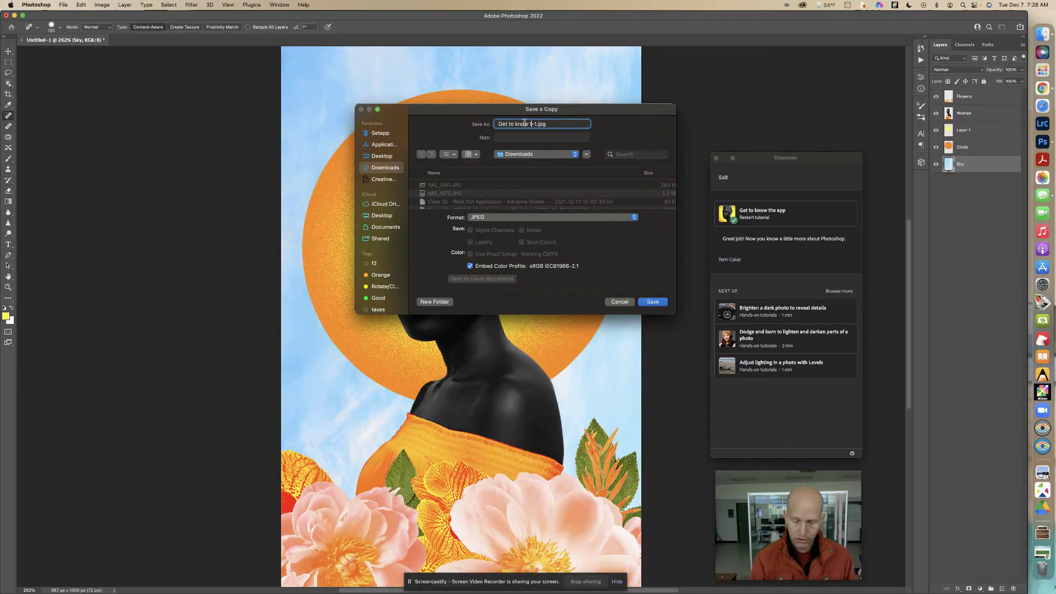
key(Right)
key(BackSpace)
key(BackSpace)
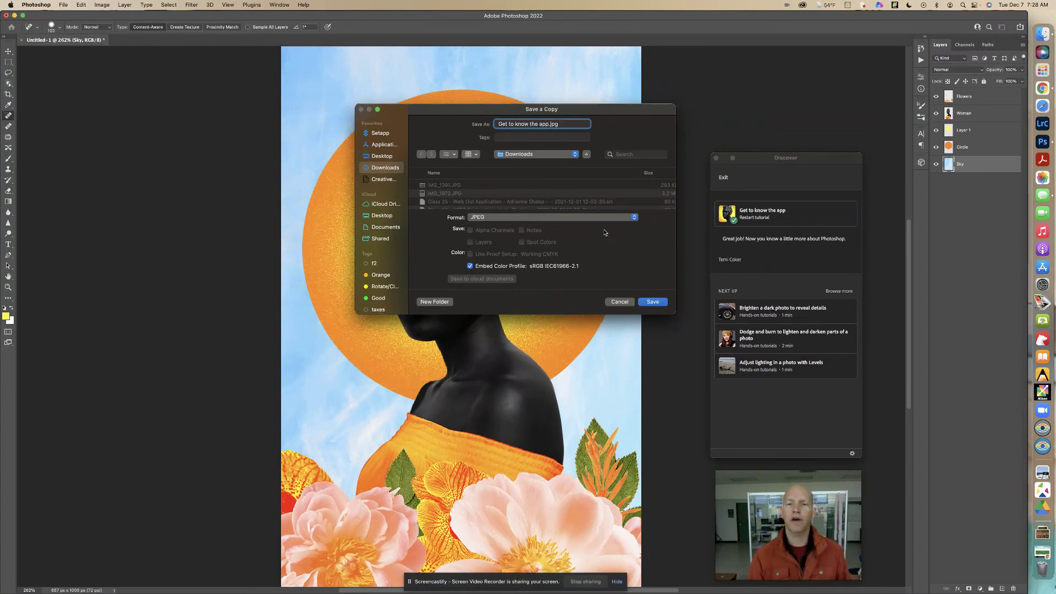
click(653, 302)
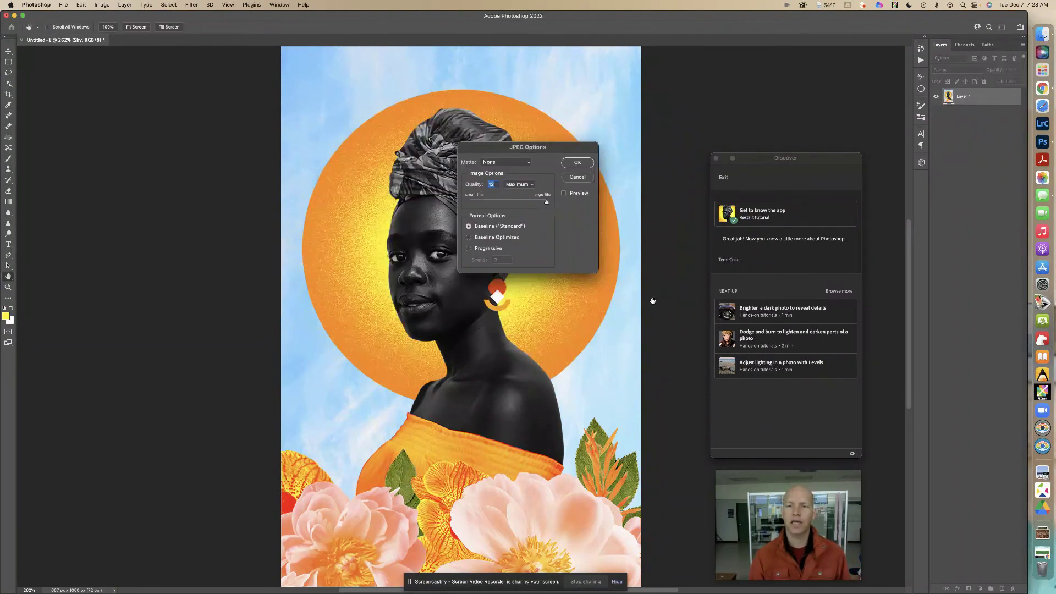
Set the JPEG quality to Medium and accept the JPEG options to write the file.
drag(549, 205, 523, 204)
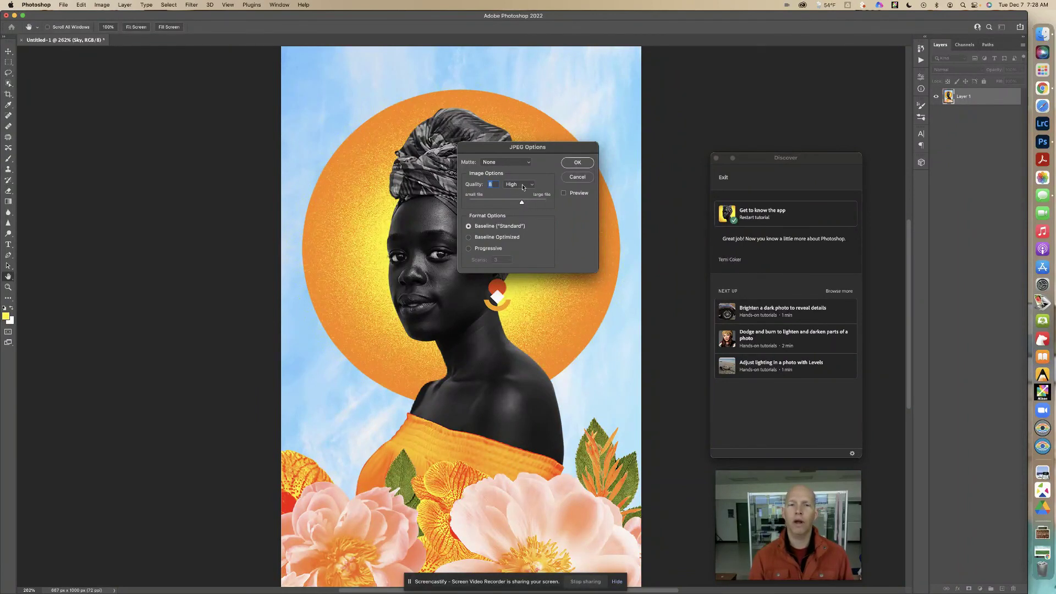
click(530, 186)
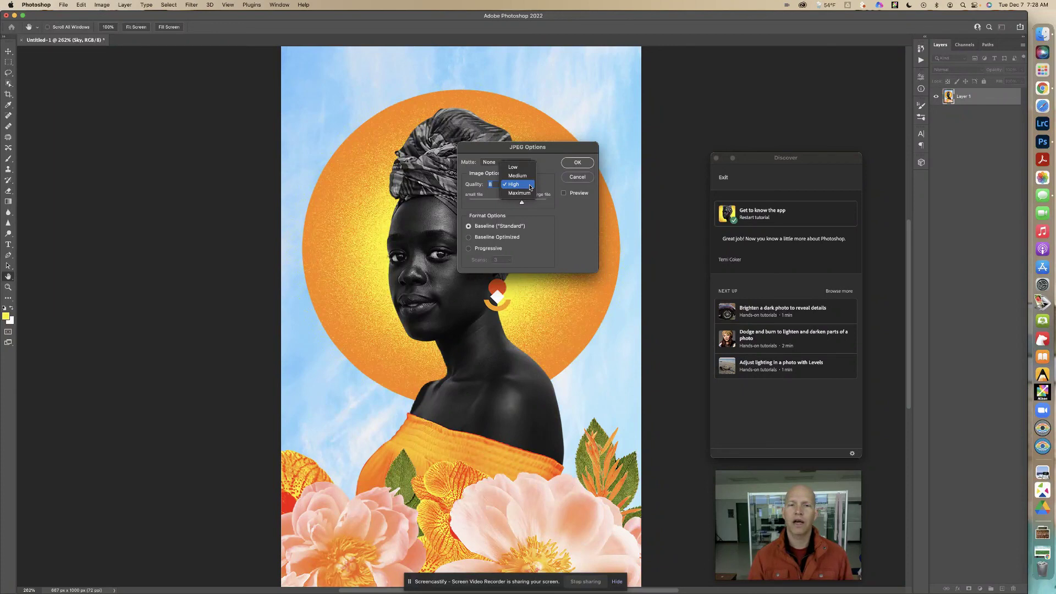
click(528, 176)
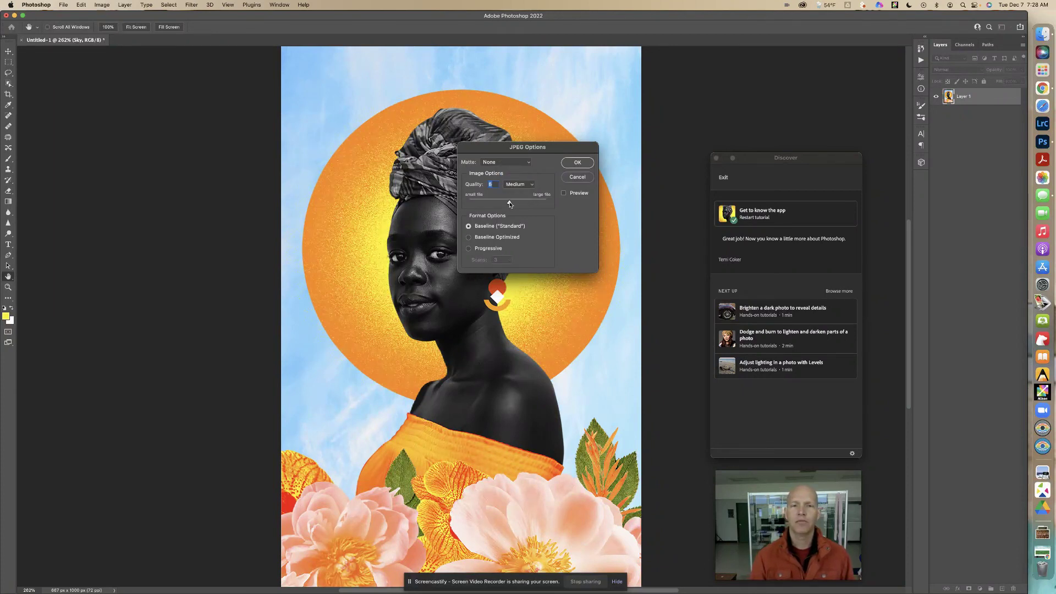
click(575, 163)
key(j)
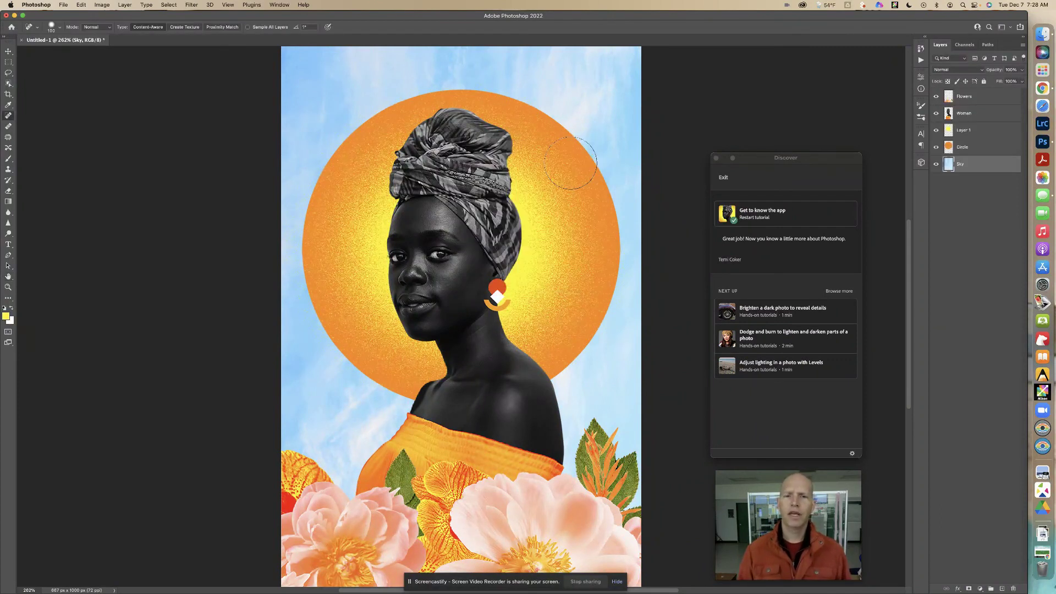